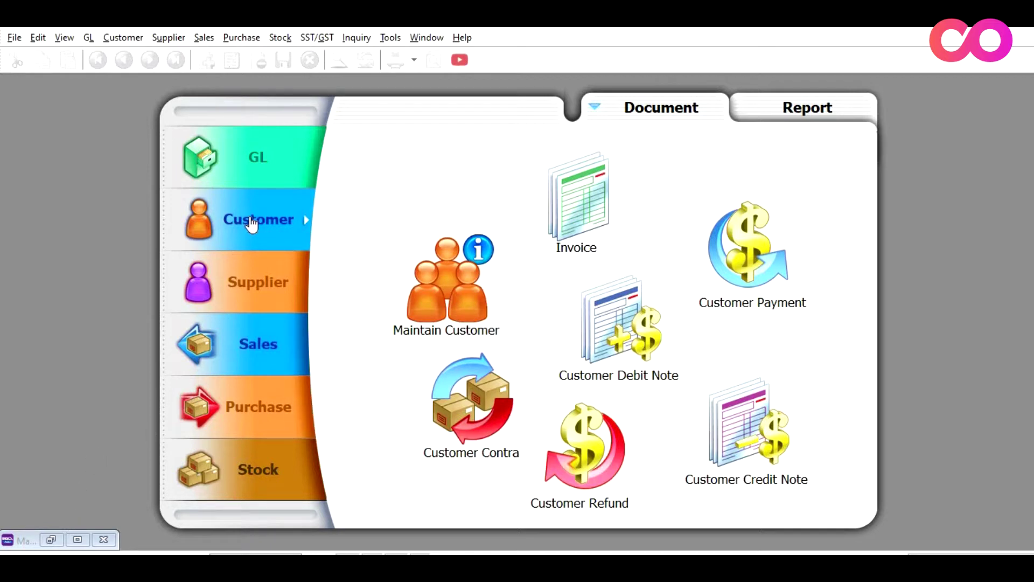
# Open the first visible customer's record in Maintain Customer for editing and set its WaterReading to 22
pyautogui.click(447, 294)
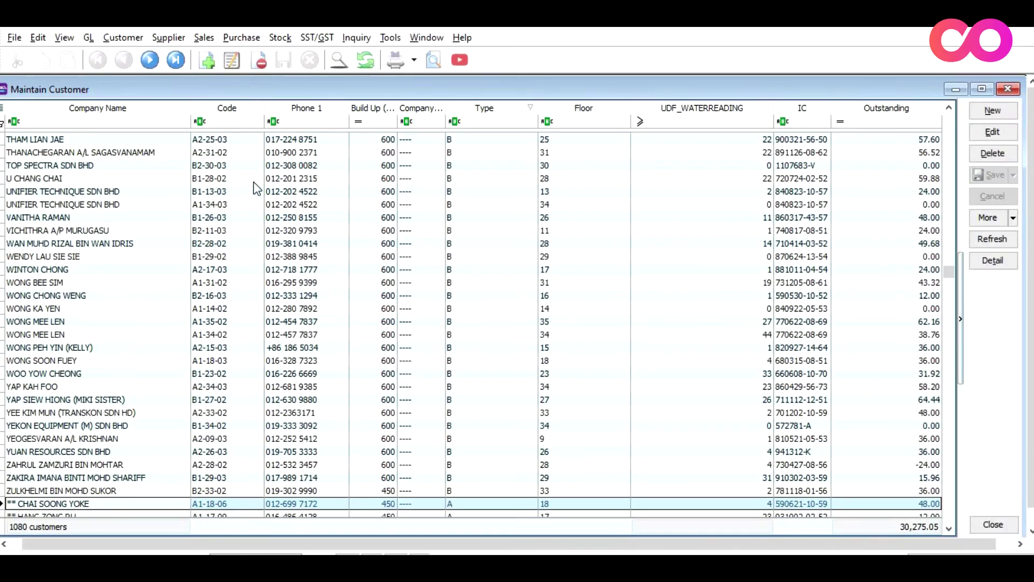
pyautogui.doubleClick(127, 138)
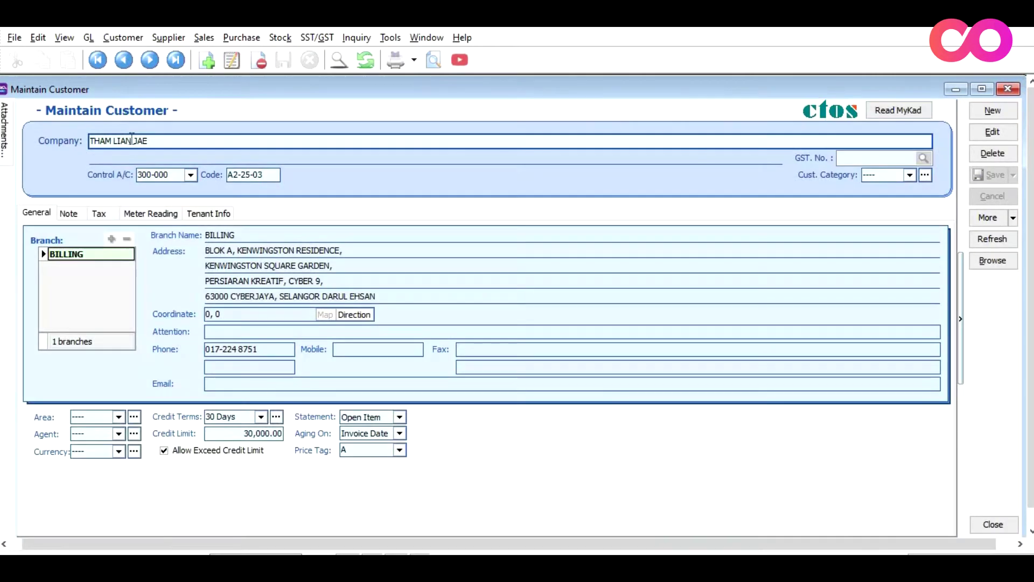
pyautogui.click(993, 132)
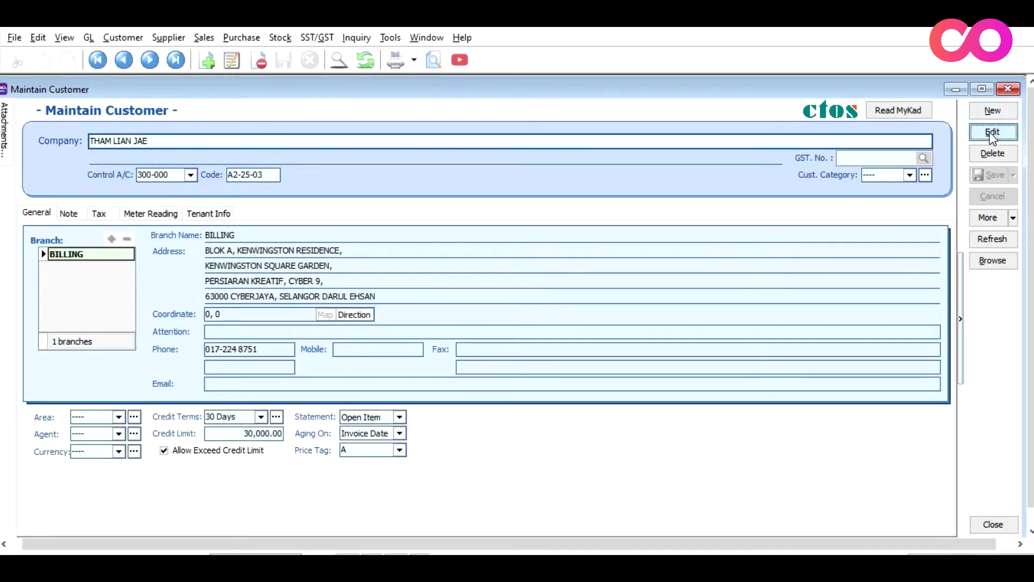
pyautogui.click(165, 218)
pyautogui.click(170, 238)
pyautogui.write('22')
pyautogui.doubleClick(170, 239)
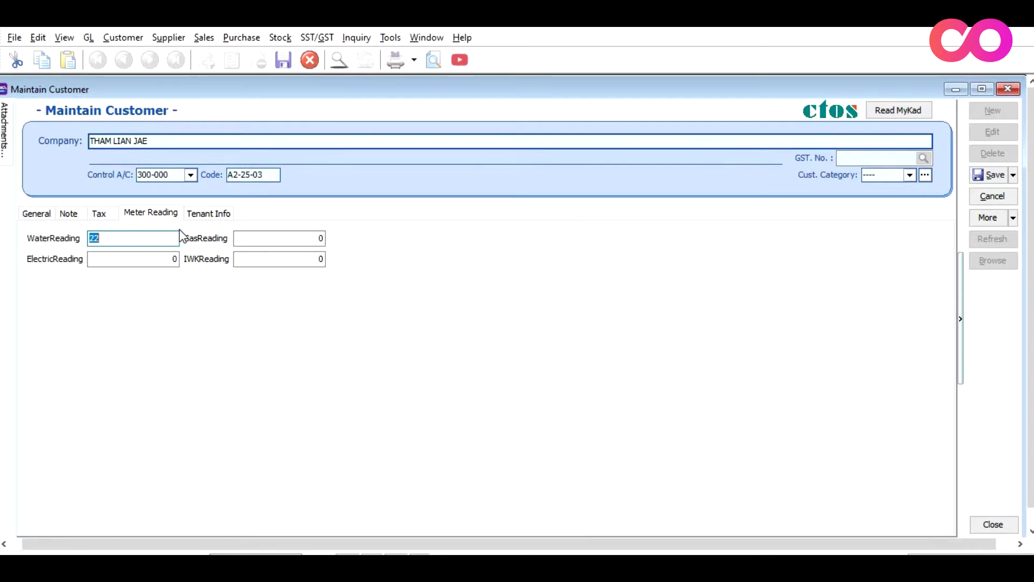
# Set the customer's Price Tag to A, save the record and close customer maintenance
pyautogui.click(46, 216)
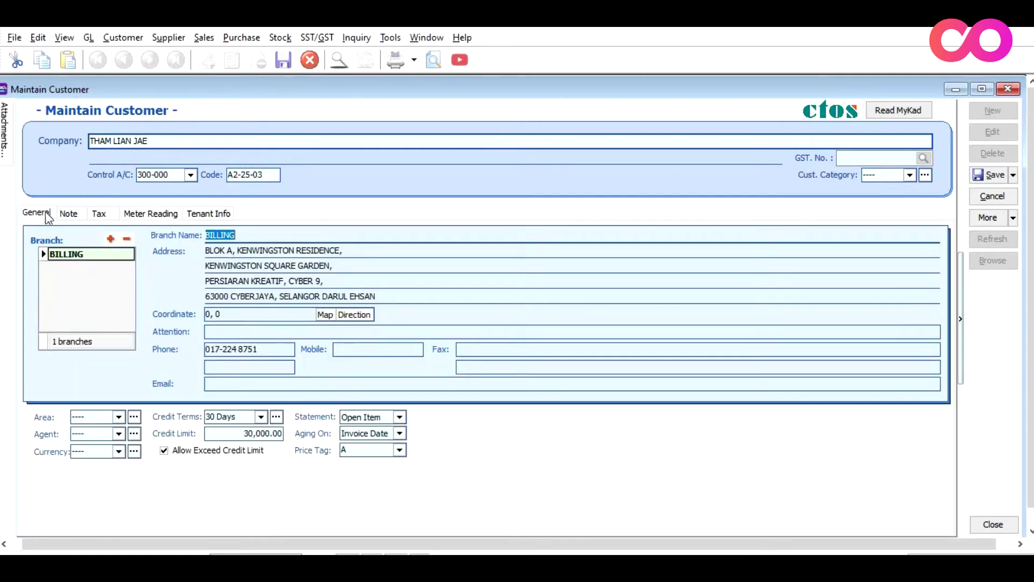
pyautogui.click(400, 450)
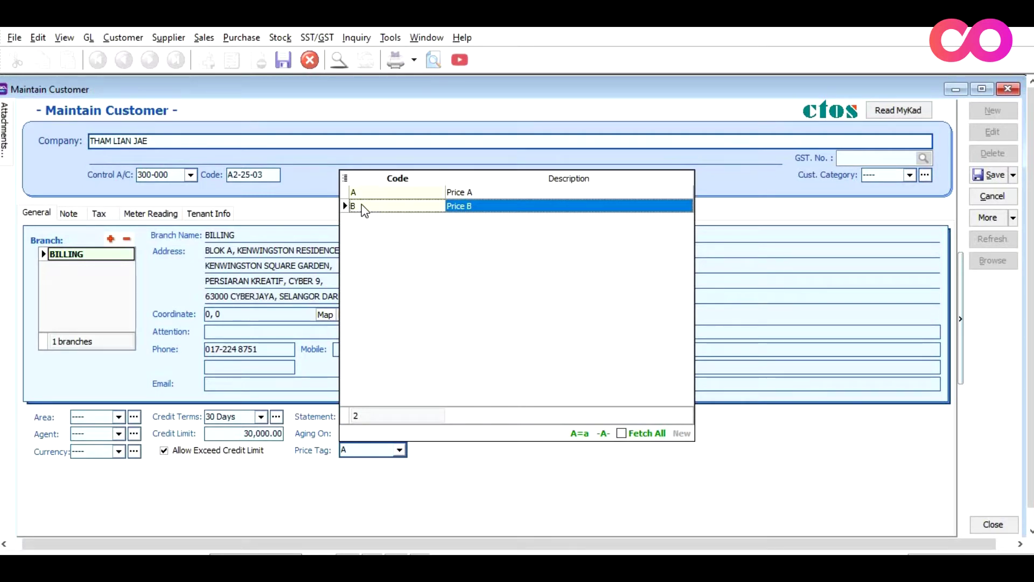
pyautogui.click(993, 176)
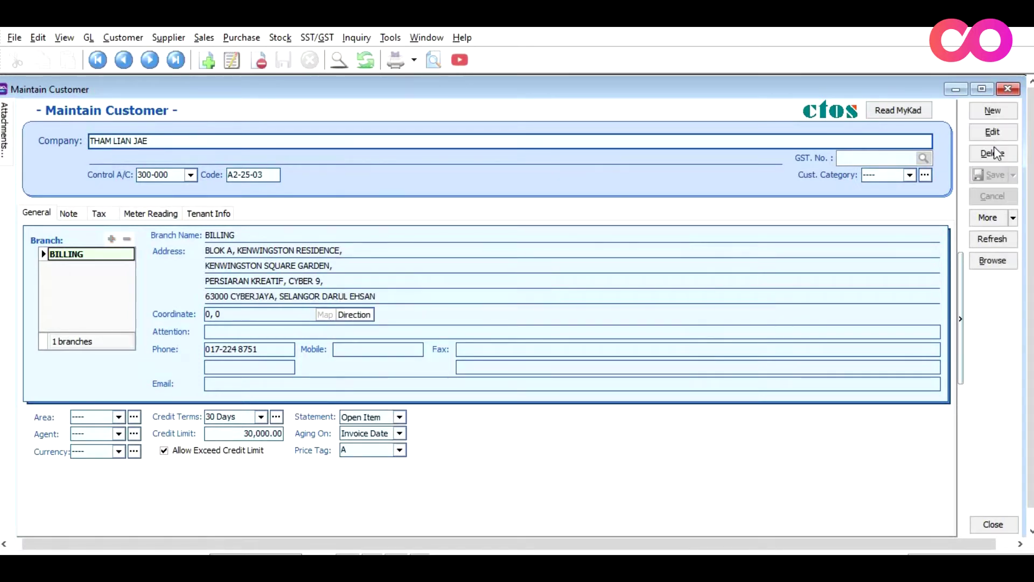
pyautogui.click(1007, 90)
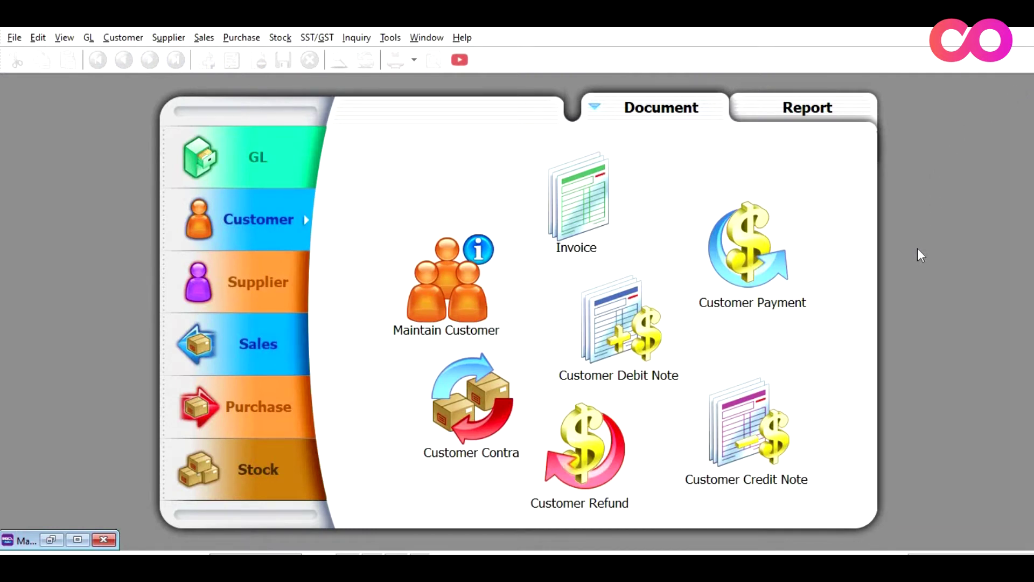
# Open the WATER stock item's customer price settings
pyautogui.click(271, 473)
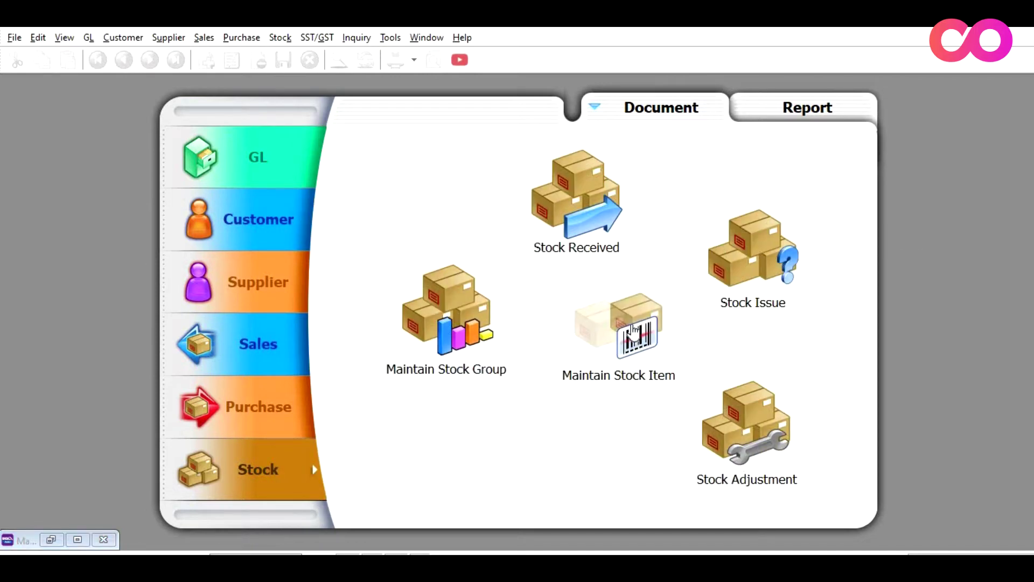
pyautogui.click(633, 331)
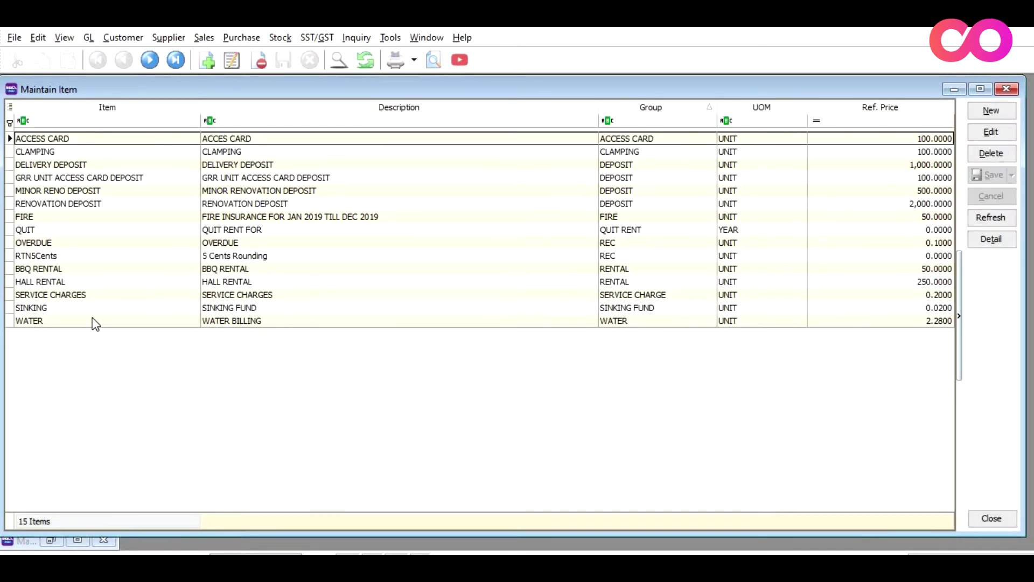
pyautogui.click(95, 324)
pyautogui.doubleClick(94, 321)
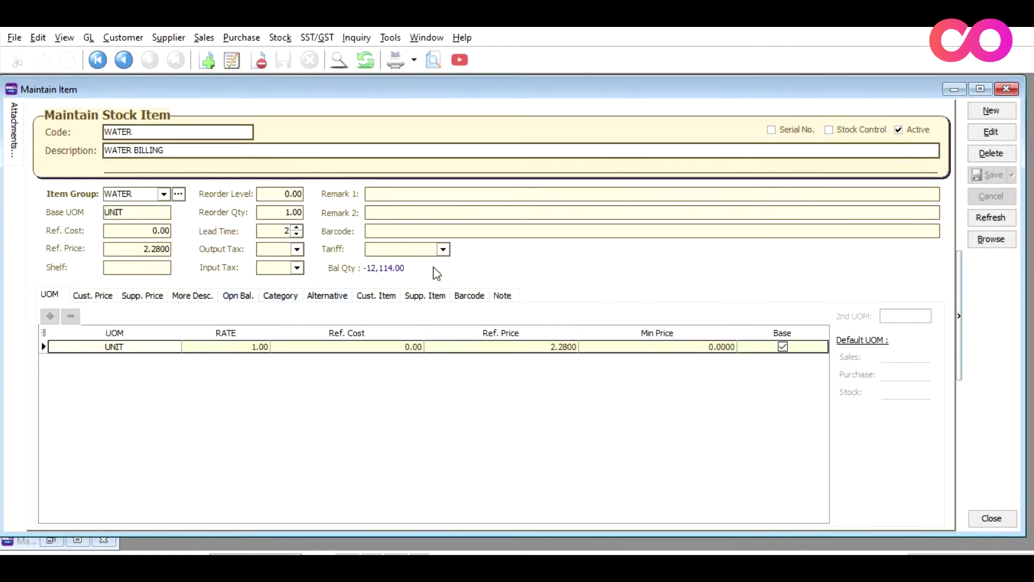
pyautogui.click(100, 297)
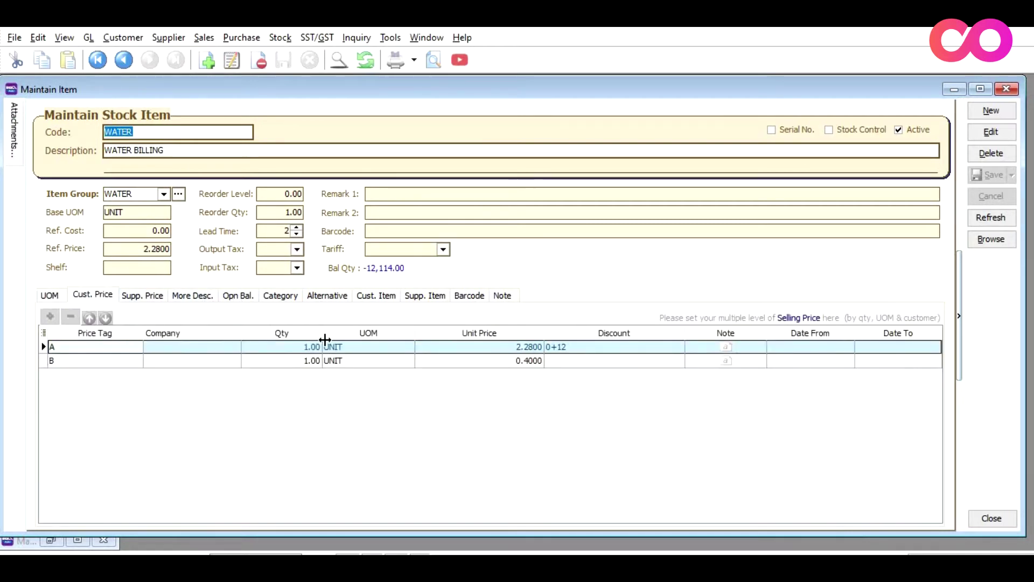
# Edit the WATER item and set the discount for price tag A to 0+10
pyautogui.click(83, 347)
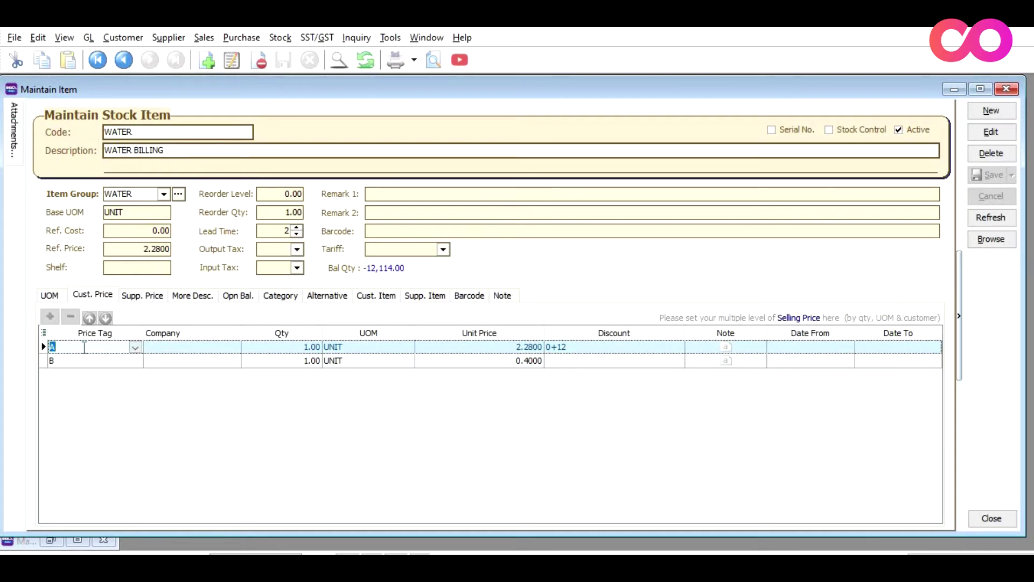
pyautogui.click(482, 347)
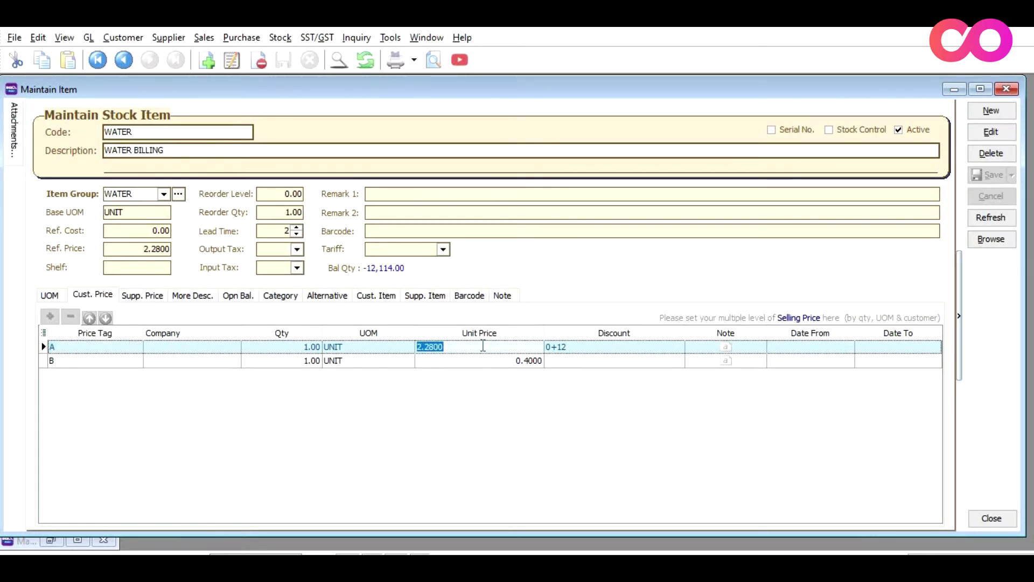
pyautogui.click(567, 348)
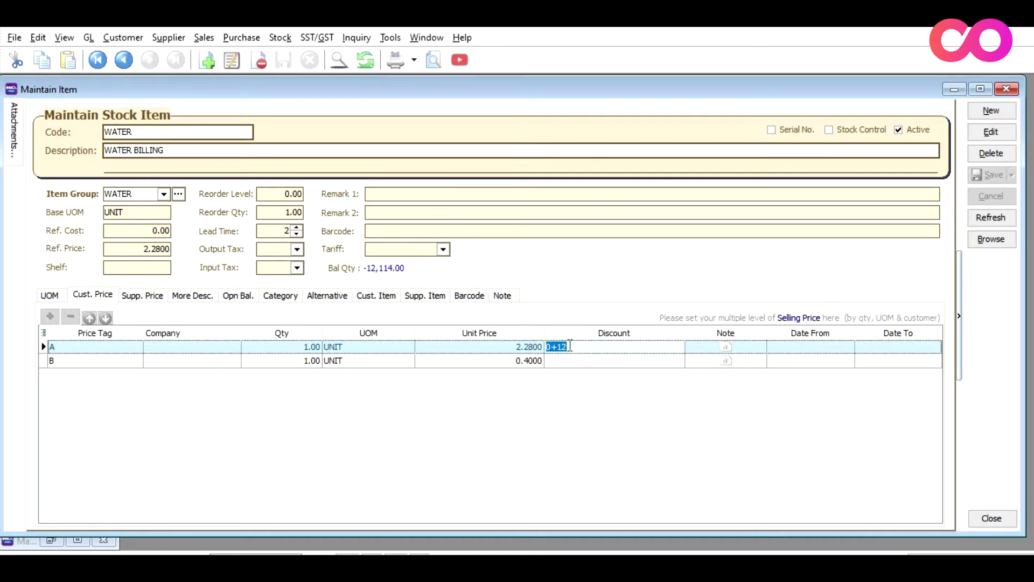
pyautogui.click(991, 133)
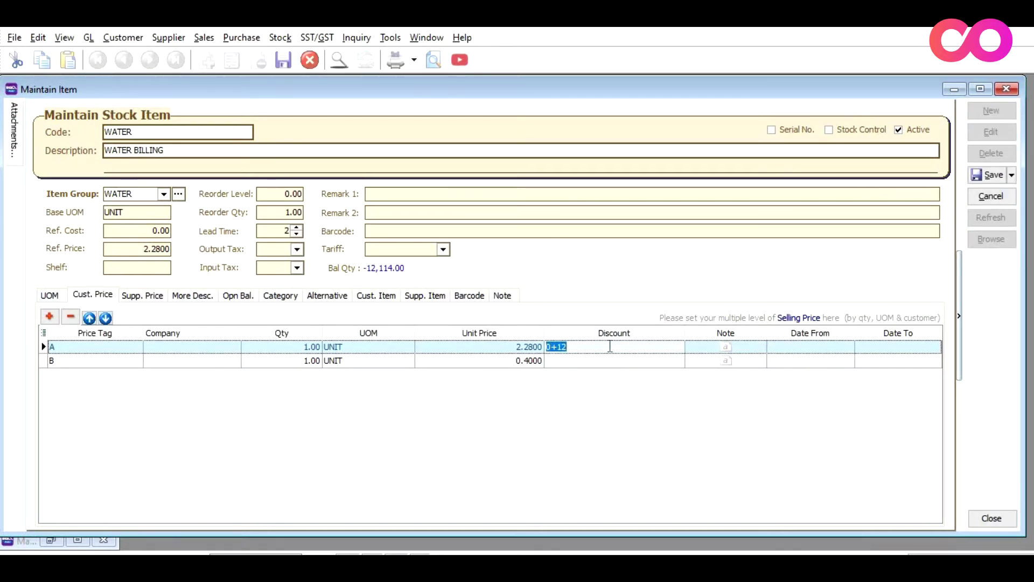
pyautogui.click(610, 347)
pyautogui.press('BackSpace')
pyautogui.write('0')
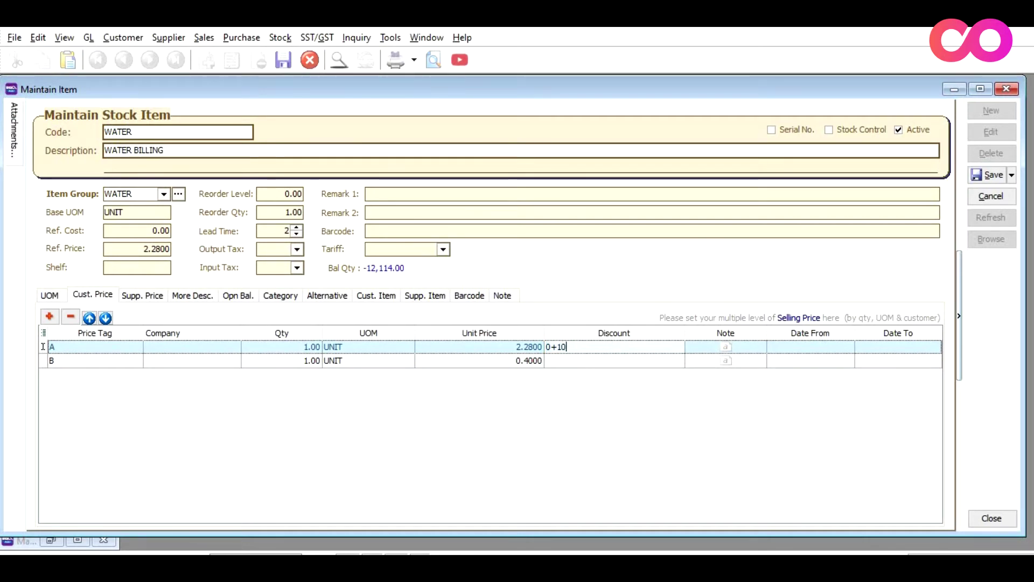
pyautogui.press('Tab')
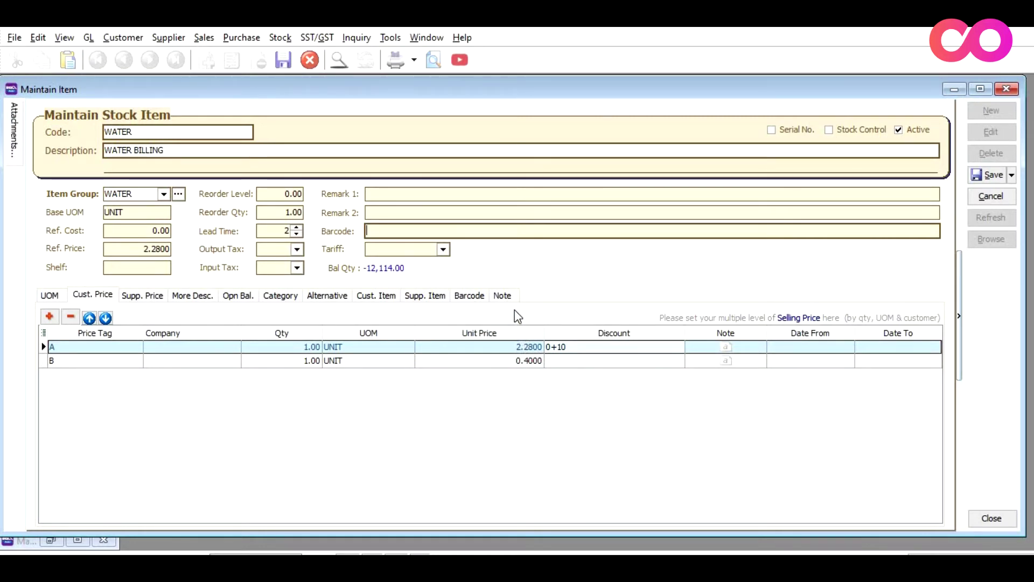
# Extend the item's description to "WATER BILLING FOR THE MONTH OCTOBER 2020", save it and close item maintenance
pyautogui.press('capslock')
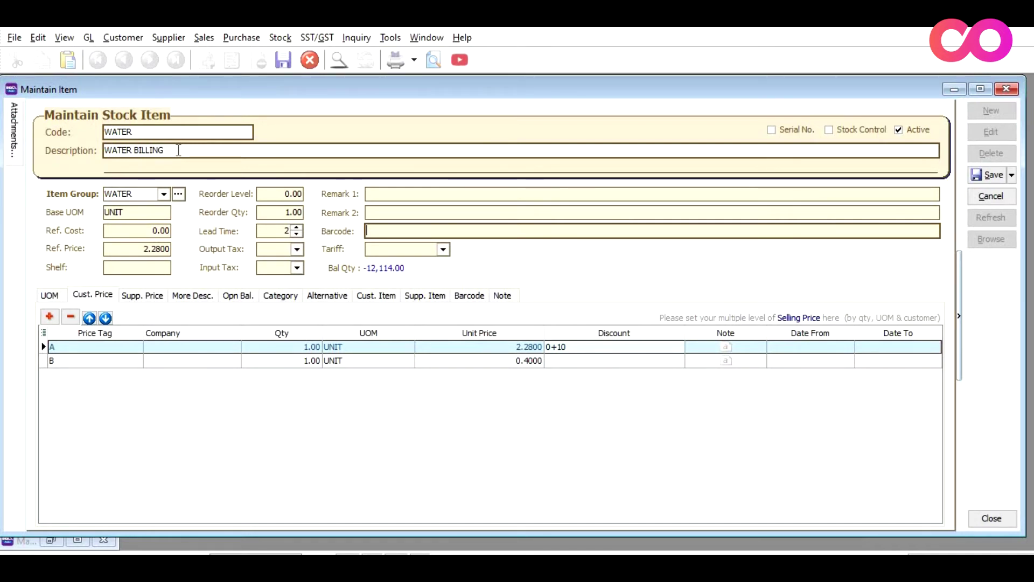
pyautogui.click(179, 151)
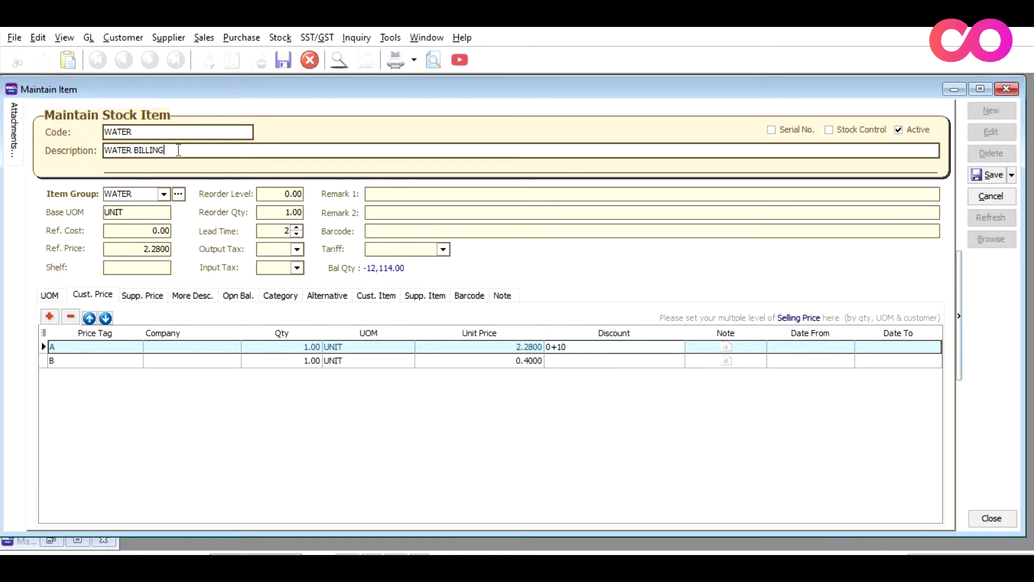
pyautogui.write('FOR THE MONTH OCTOBER 2020')
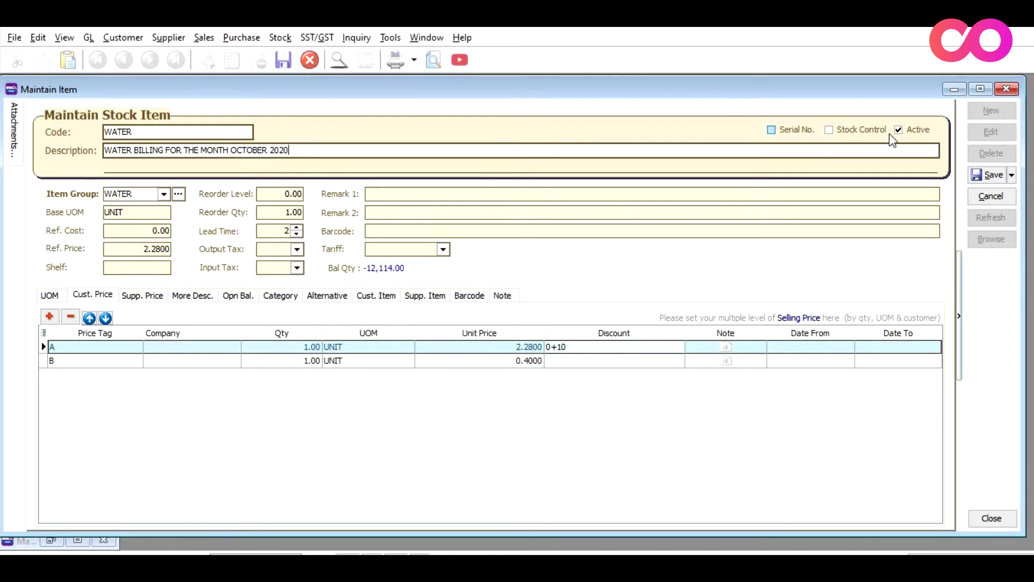
pyautogui.click(993, 175)
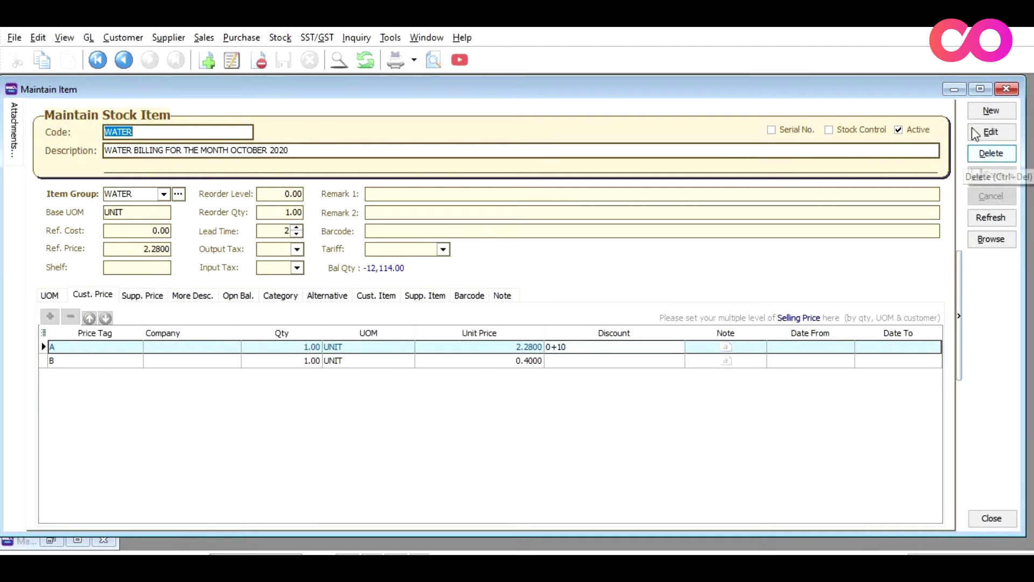
pyautogui.click(1007, 89)
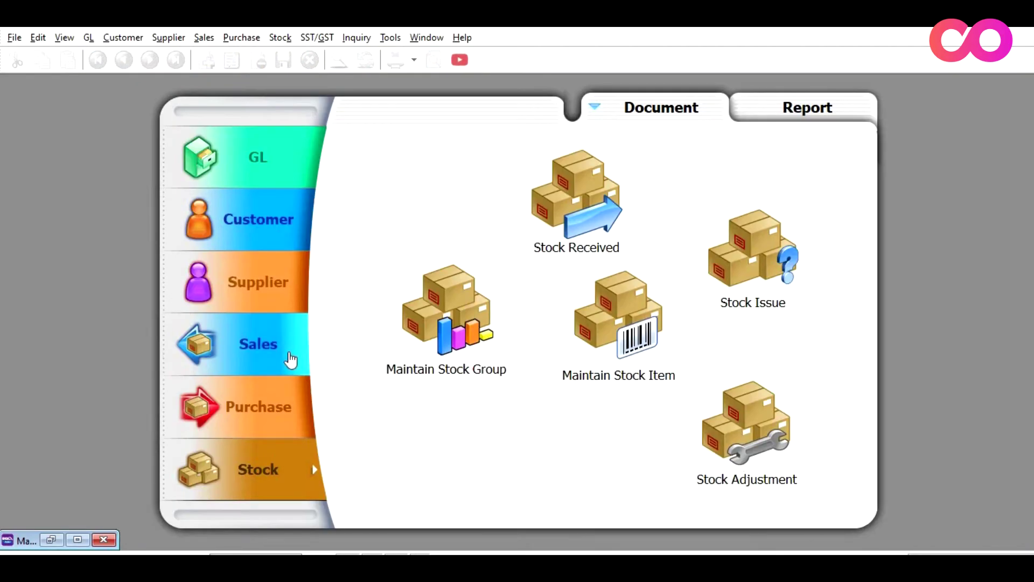
# Open the WATER quotation from the sales quotation list for editing
pyautogui.click(291, 360)
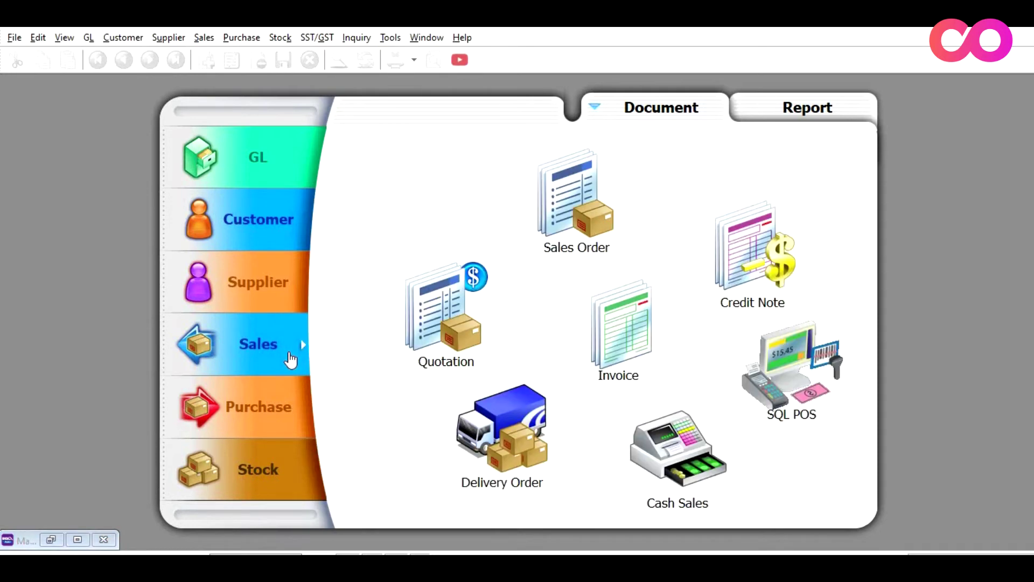
pyautogui.click(456, 318)
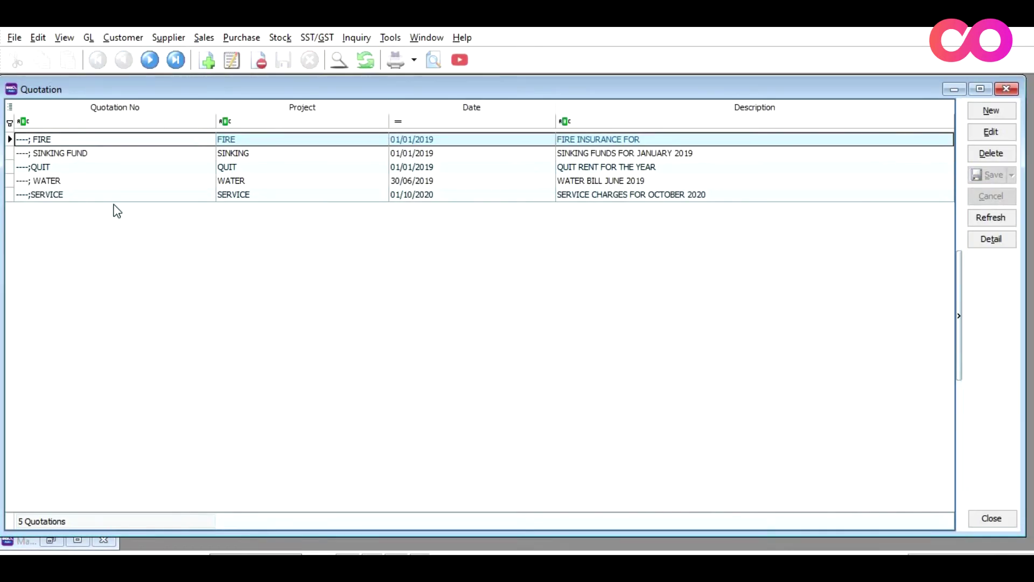
pyautogui.click(91, 197)
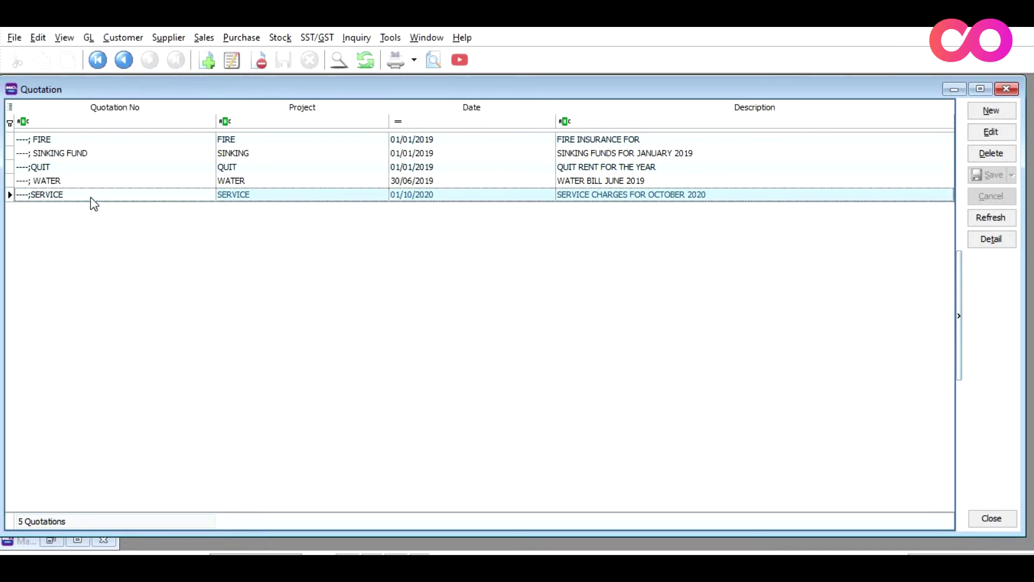
pyautogui.click(86, 185)
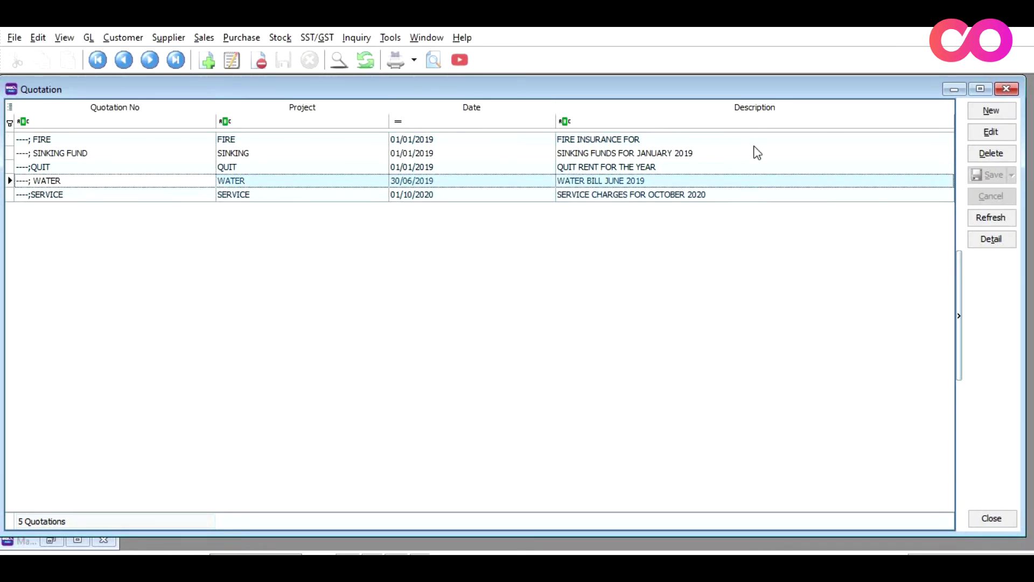
pyautogui.click(991, 136)
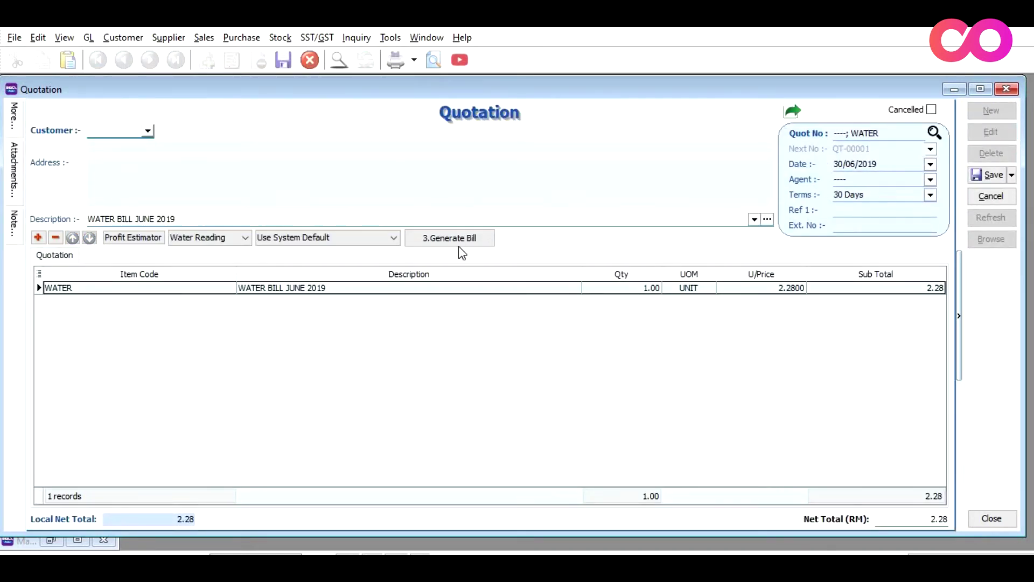
# Change the description of the quotation's WATER line to "WATER BILL OCTOBER 2020"
pyautogui.click(340, 288)
pyautogui.moveTo(329, 288); pyautogui.dragTo(287, 290)
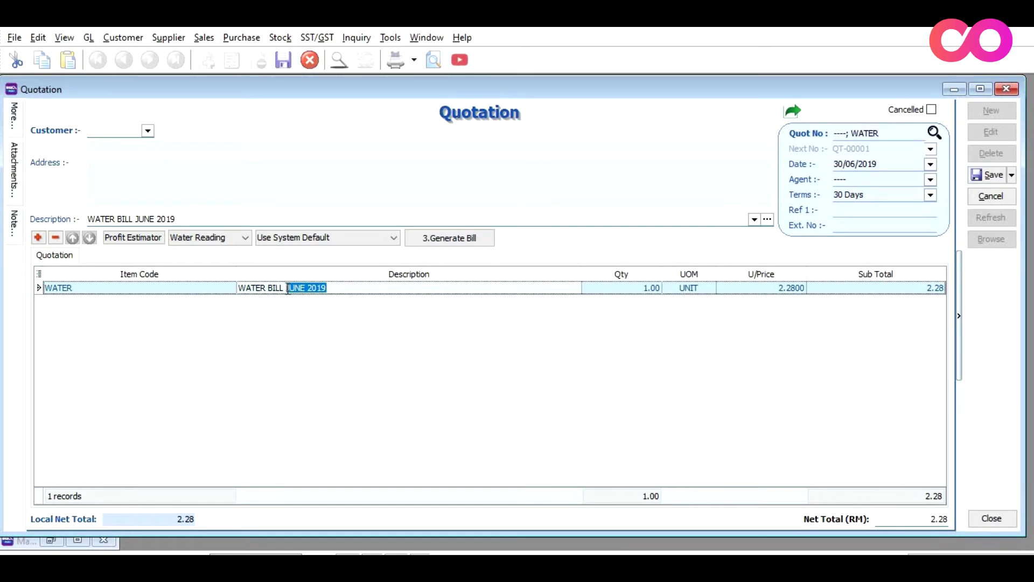
pyautogui.write('OCTOBER 2020')
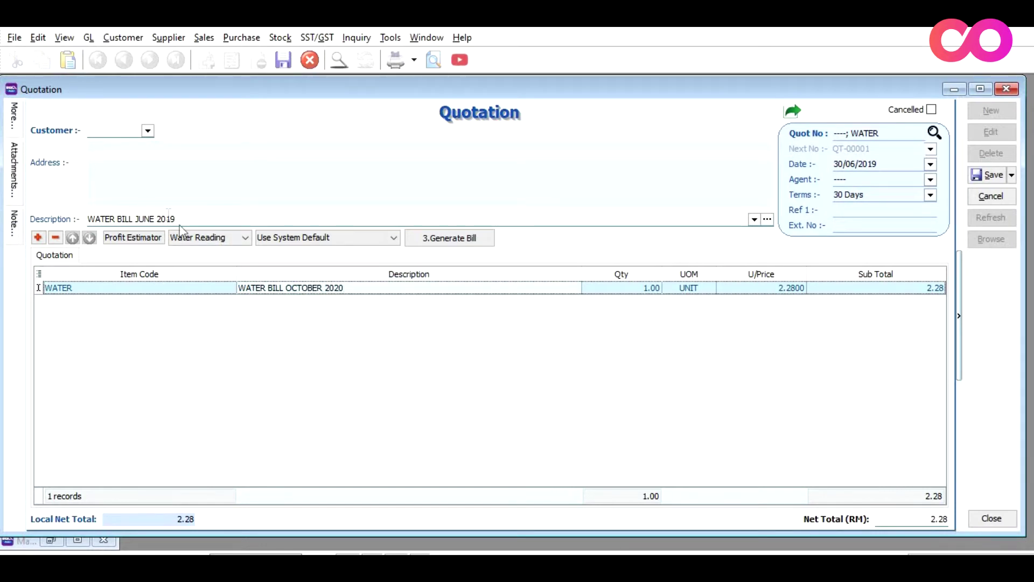
# Set the quotation's header description to "WATER BILL FOR THE MONTH OCTOBER 2020"
pyautogui.moveTo(188, 219); pyautogui.dragTo(136, 219)
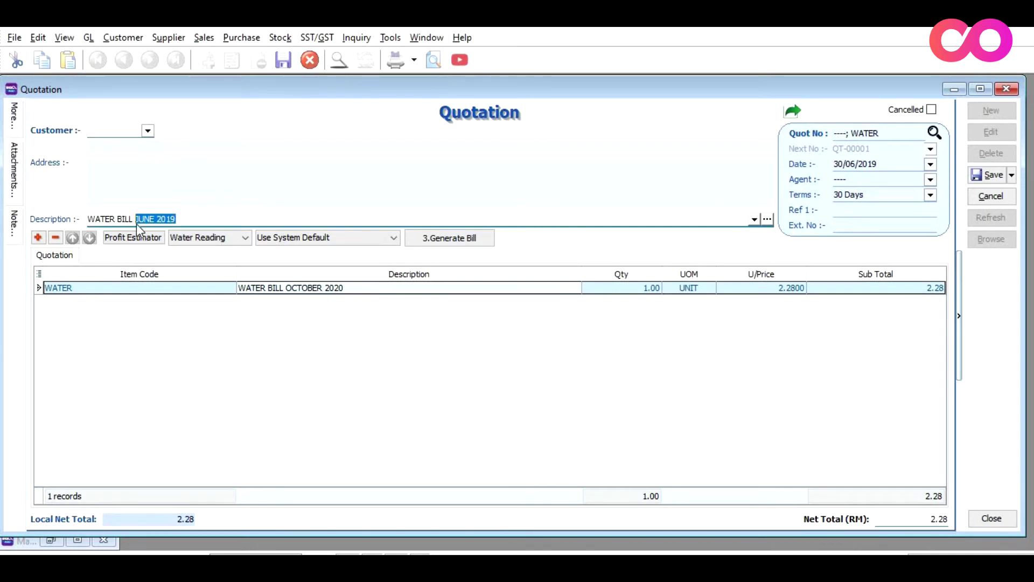
pyautogui.write('FOR THE MON')
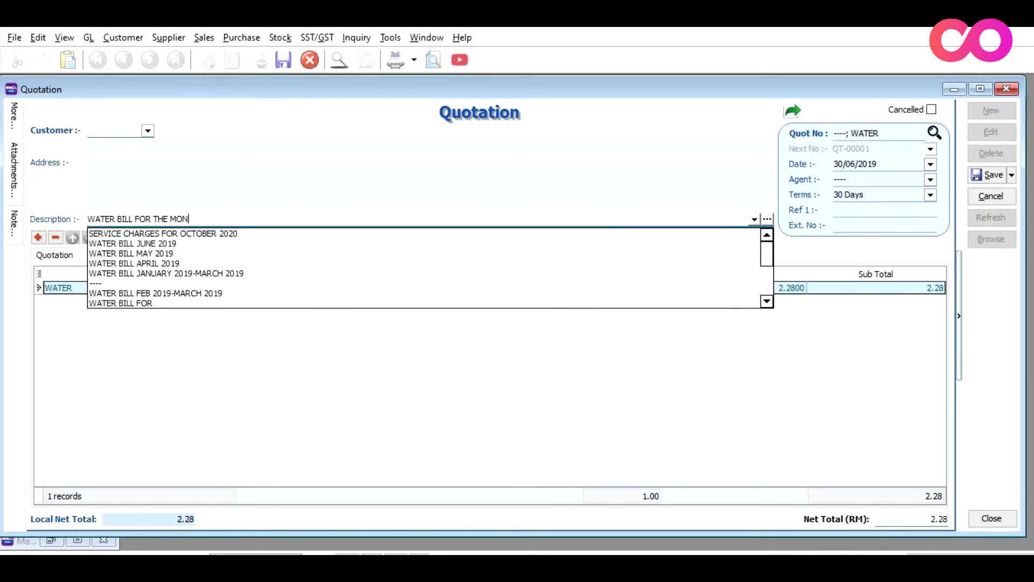
pyautogui.write('TH OCTOBER 2020')
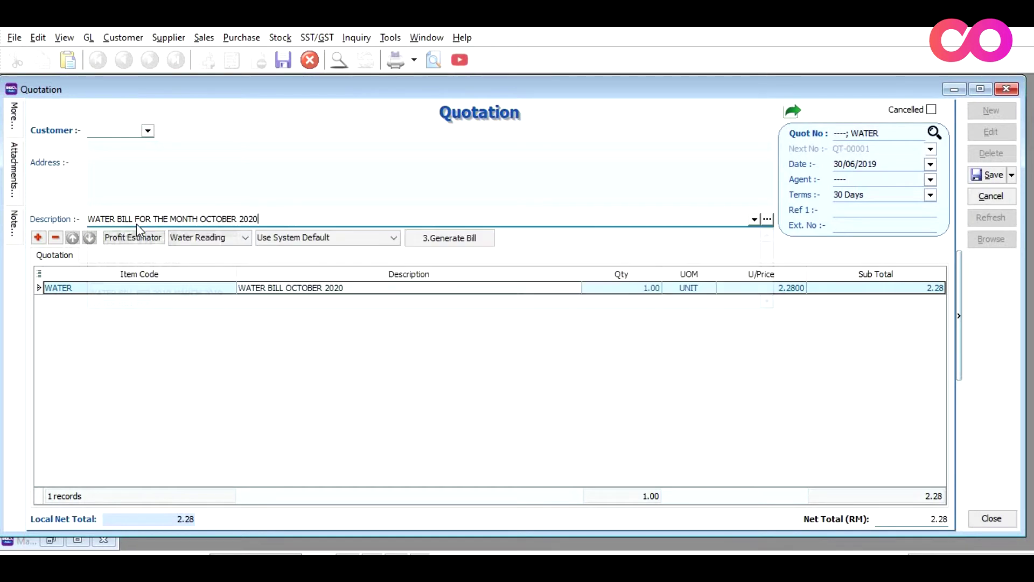
pyautogui.press('Tab')
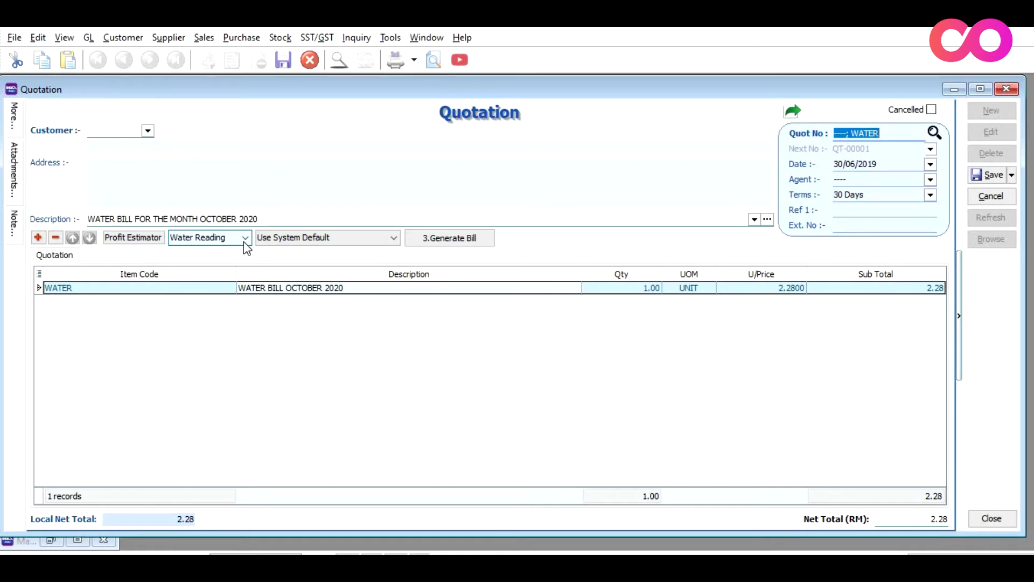
# Start generating the water reading bills from the WATER quotation and untick all customers in the billing list
pyautogui.click(466, 241)
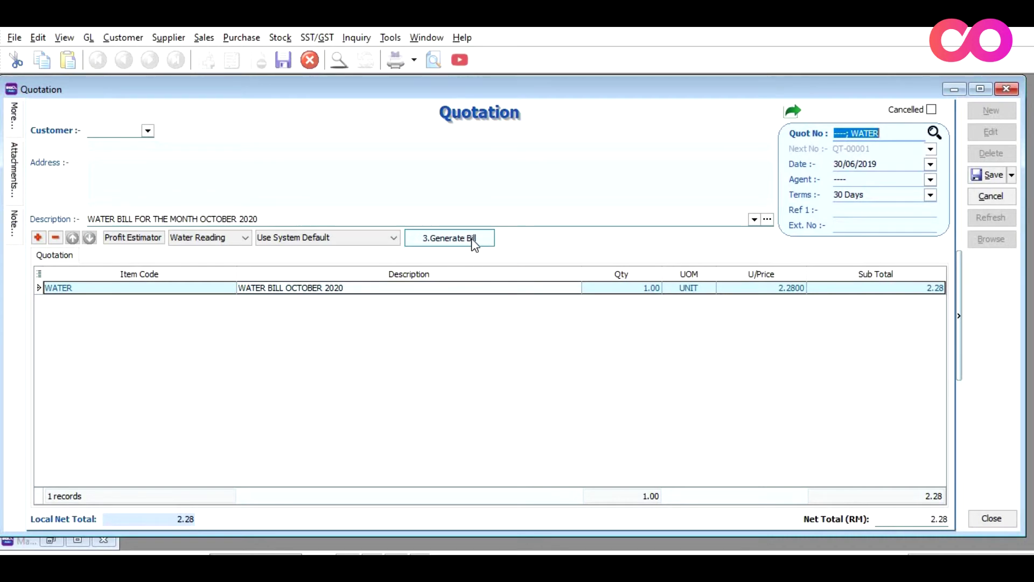
pyautogui.click(472, 239)
pyautogui.click(562, 312)
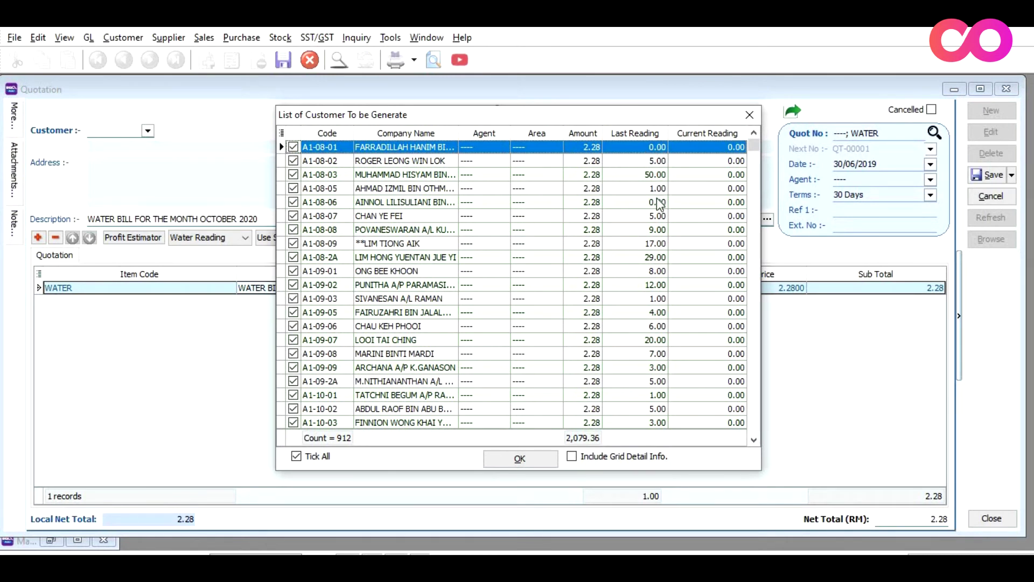
pyautogui.click(317, 458)
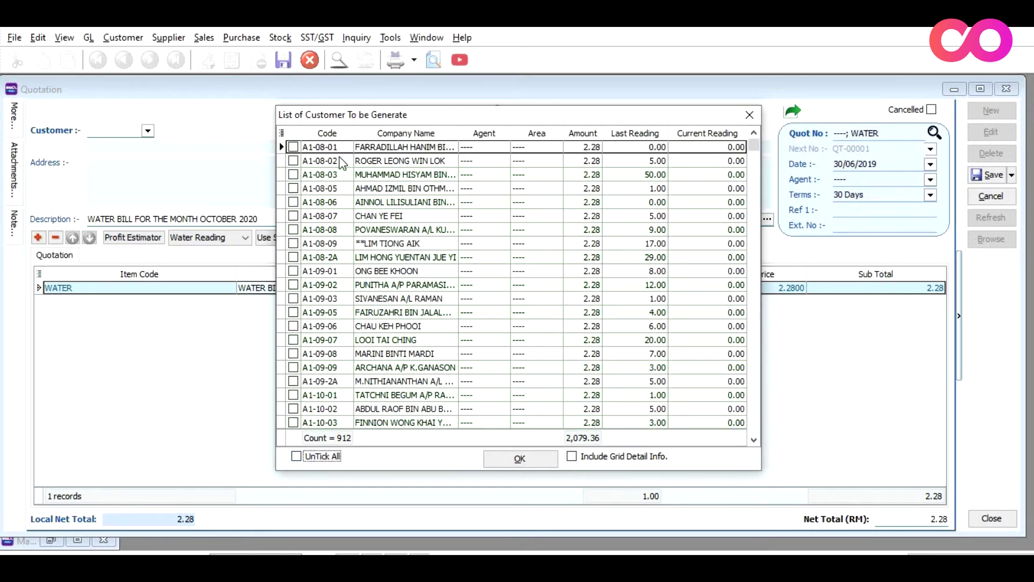
# Tick the second customer in the billing list and set the current reading to 7
pyautogui.click(293, 161)
pyautogui.click(695, 163)
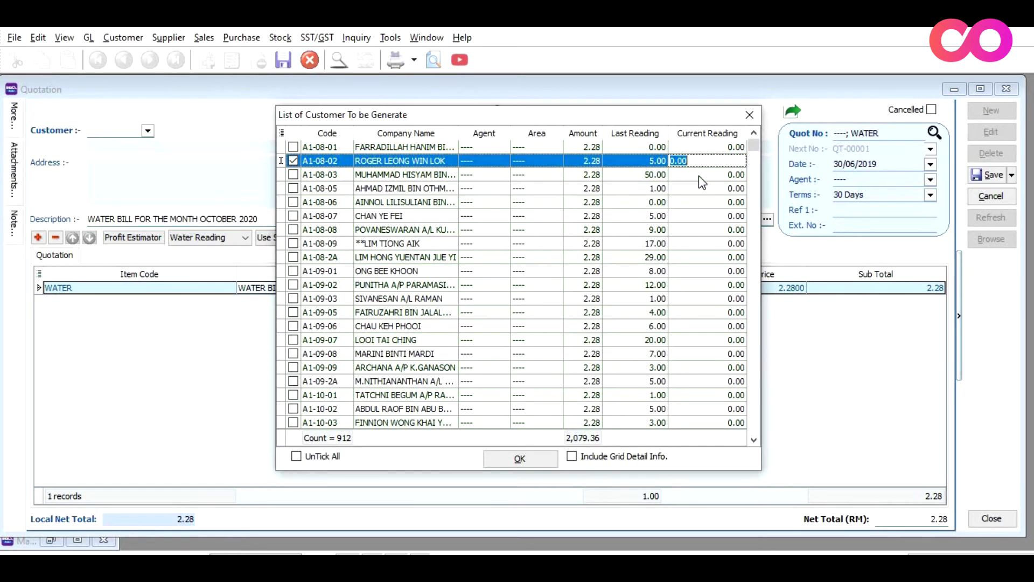
pyautogui.write('7')
pyautogui.press('Tab')
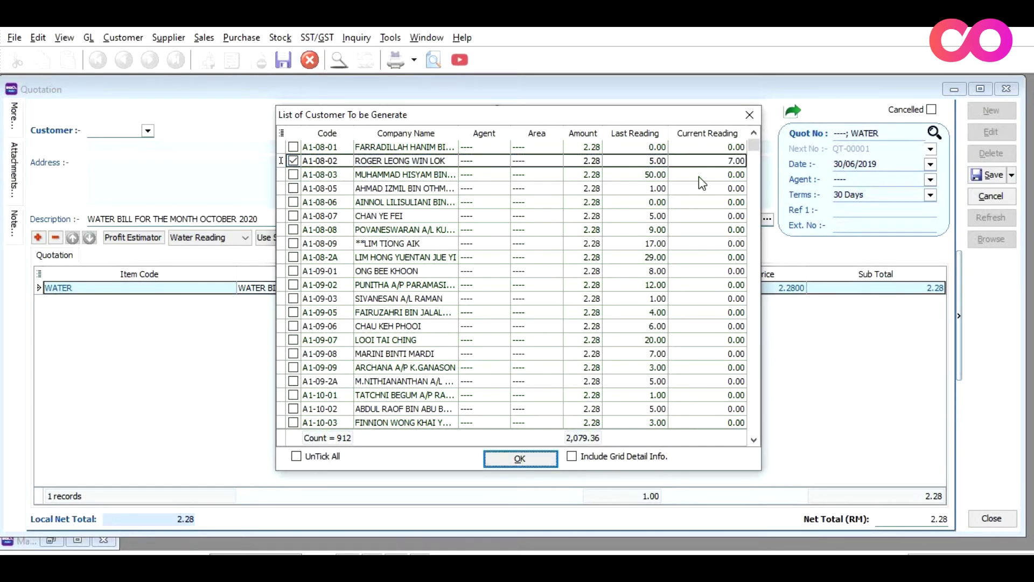
# Tick the third customer in the billing list and set the current reading to 100
pyautogui.click(292, 176)
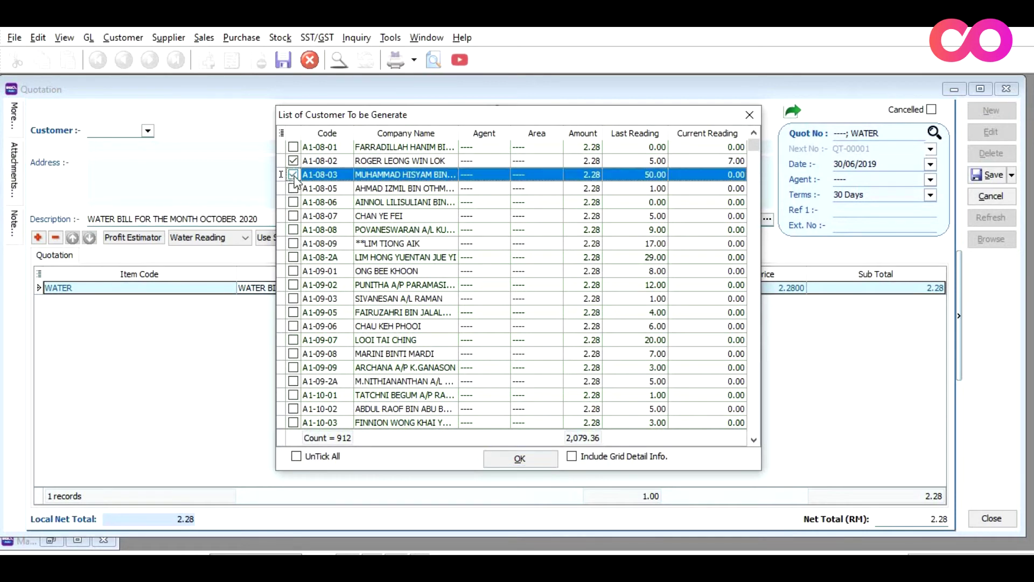
pyautogui.click(707, 175)
pyautogui.write('100')
pyautogui.press('Tab')
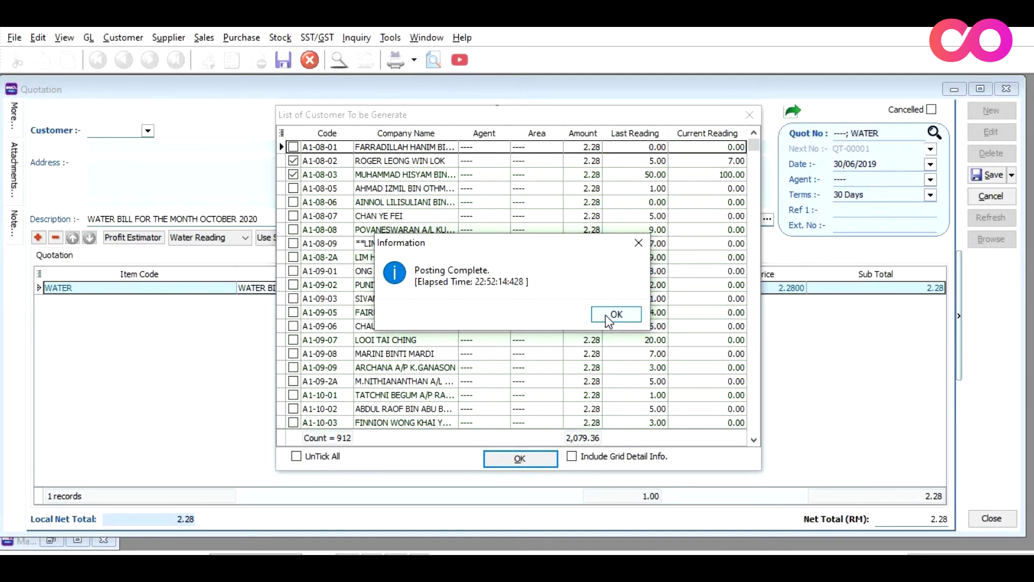
# Post the bills for the ticked customers, and save and close the WATER quotation
pyautogui.click(605, 314)
pyautogui.click(992, 176)
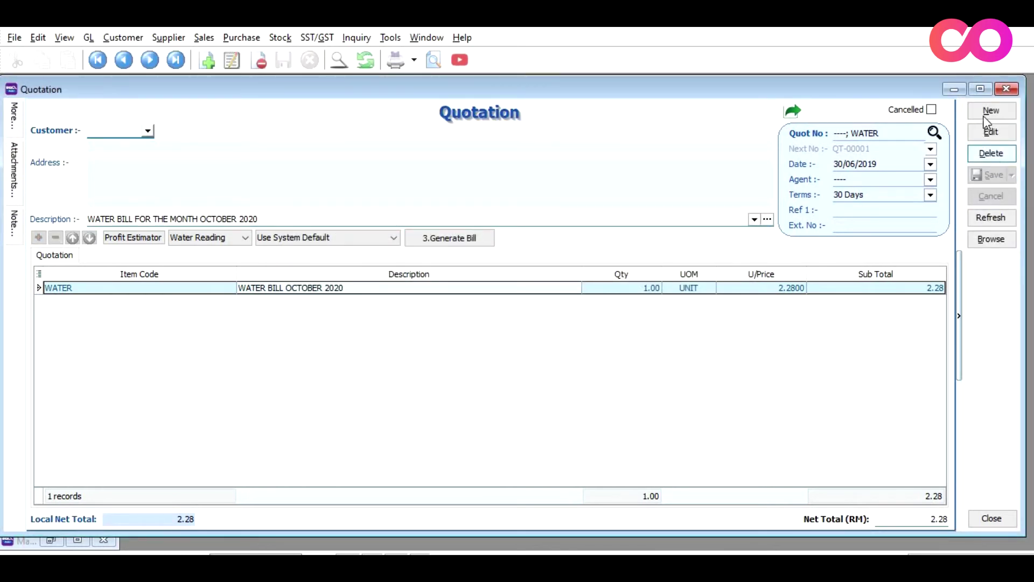
pyautogui.click(1008, 89)
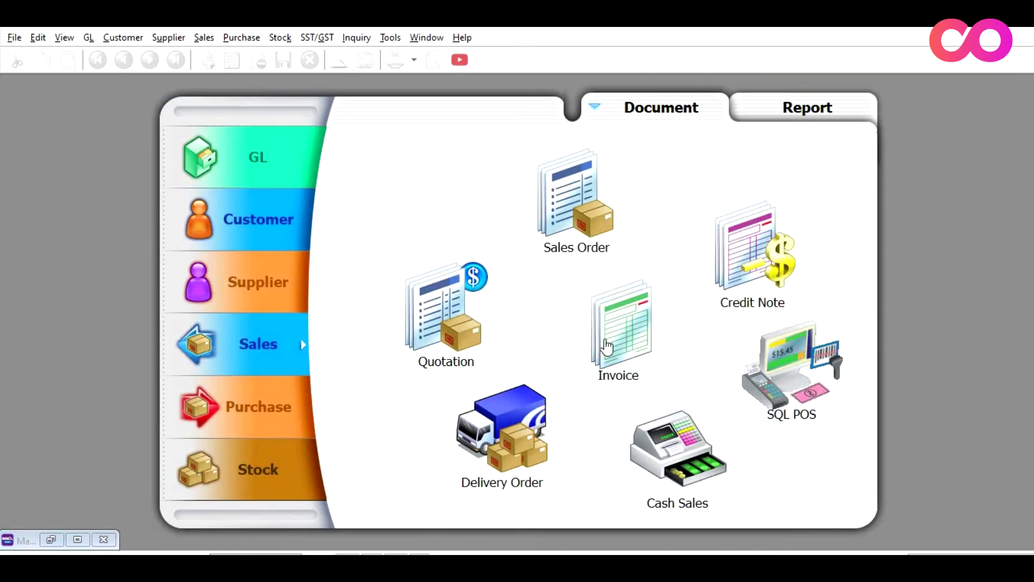
# Open the sales invoice list and filter it to descriptions containing "WATER BILL FOR"
pyautogui.click(606, 347)
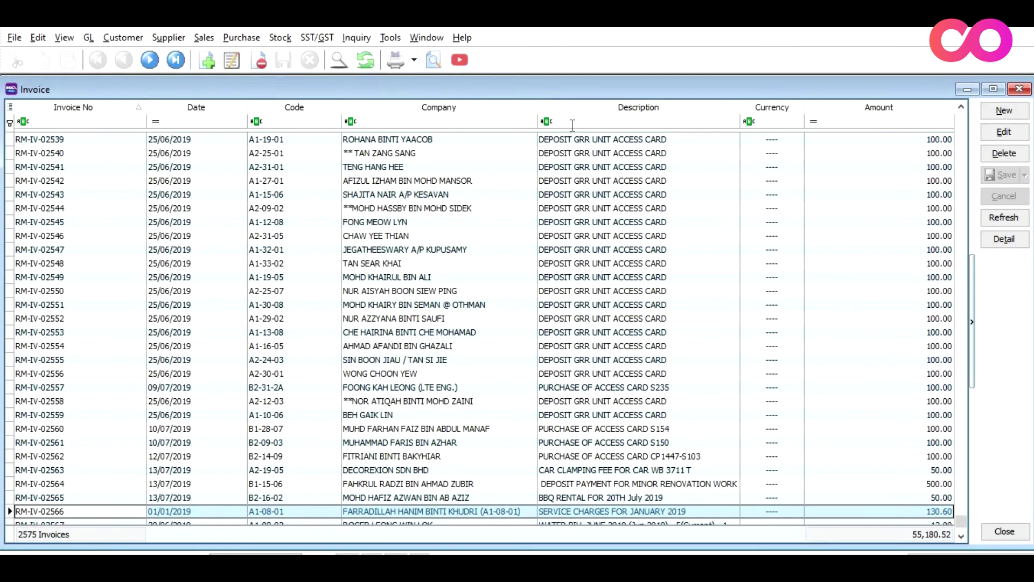
pyautogui.click(572, 123)
pyautogui.write('WATER BILL FOR')
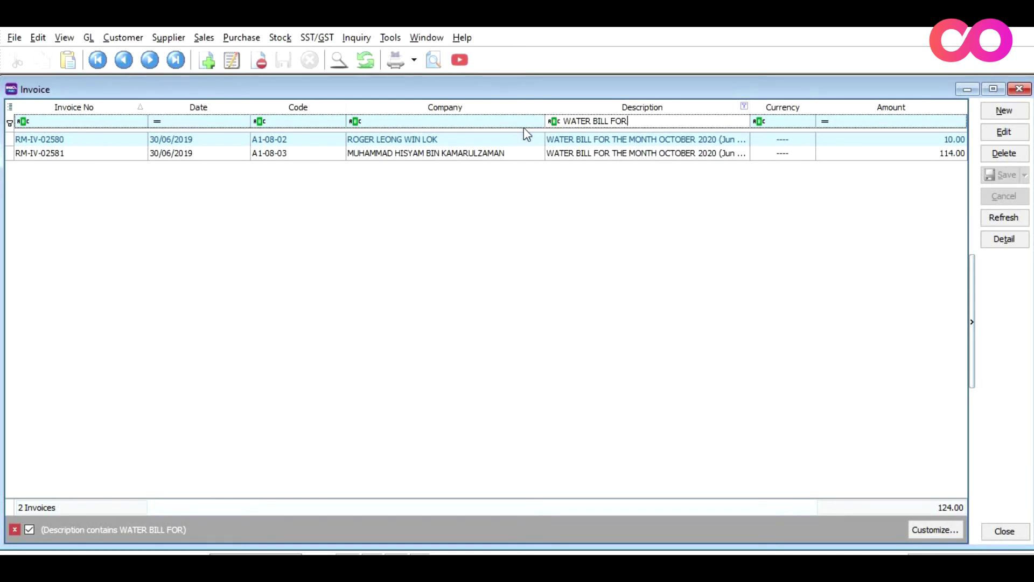
pyautogui.click(416, 144)
pyautogui.click(418, 155)
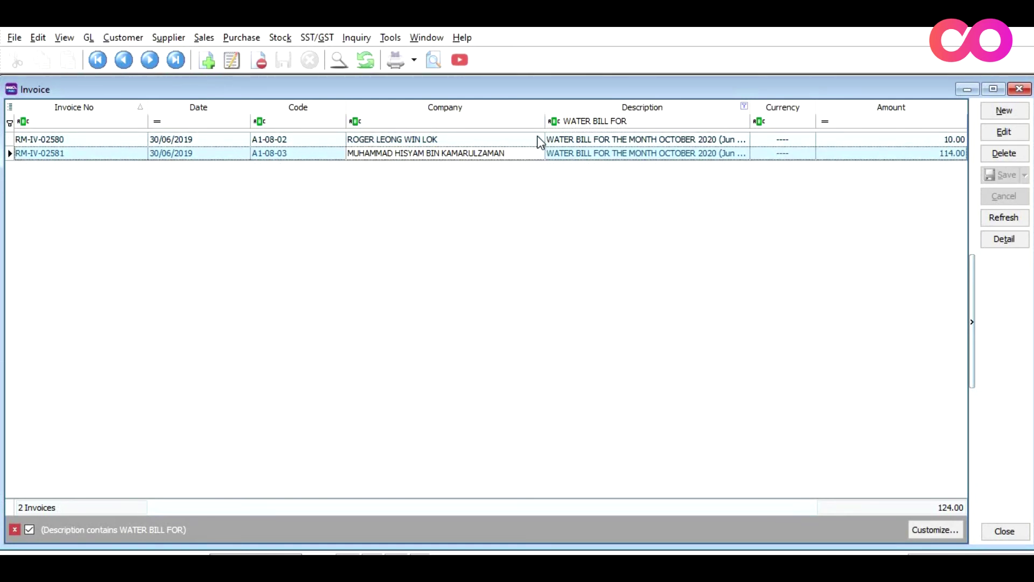
# Open the first filtered water invoice, examine the usage and charge in its description, and return to the invoice list
pyautogui.click(577, 139)
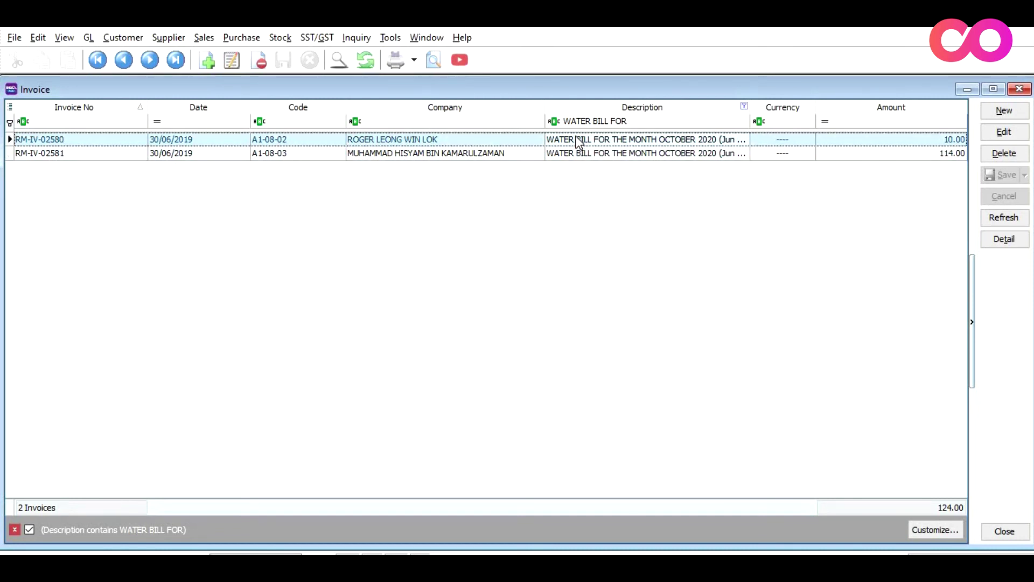
pyautogui.doubleClick(580, 141)
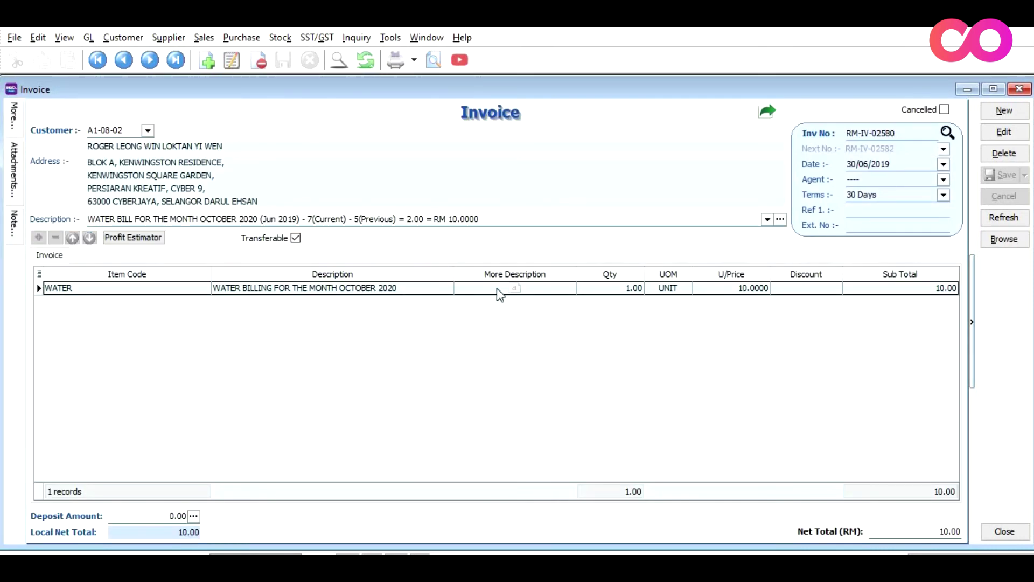
pyautogui.click(327, 221)
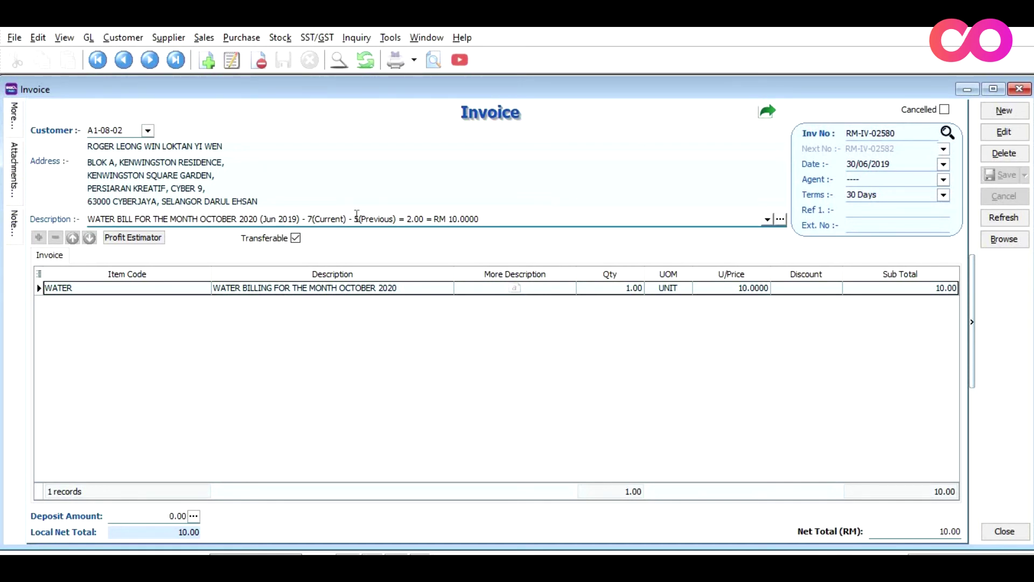
pyautogui.moveTo(406, 220); pyautogui.dragTo(427, 222)
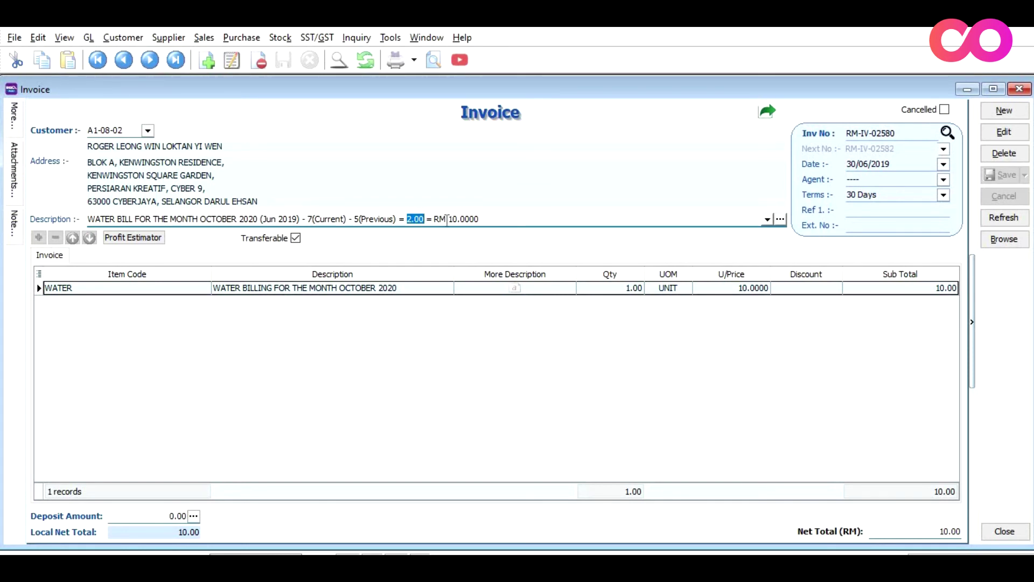
pyautogui.moveTo(449, 220); pyautogui.dragTo(488, 220)
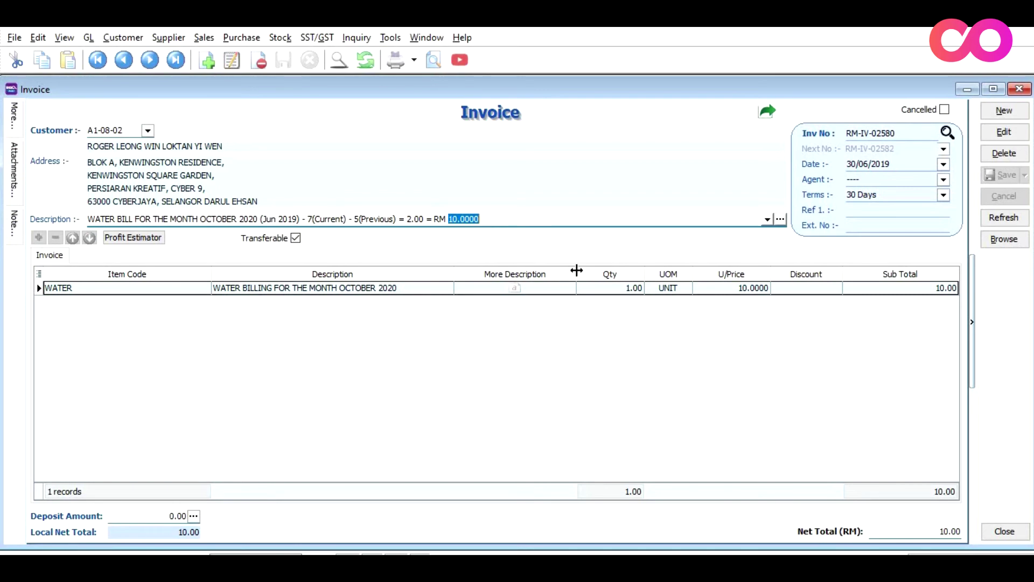
pyautogui.click(1020, 241)
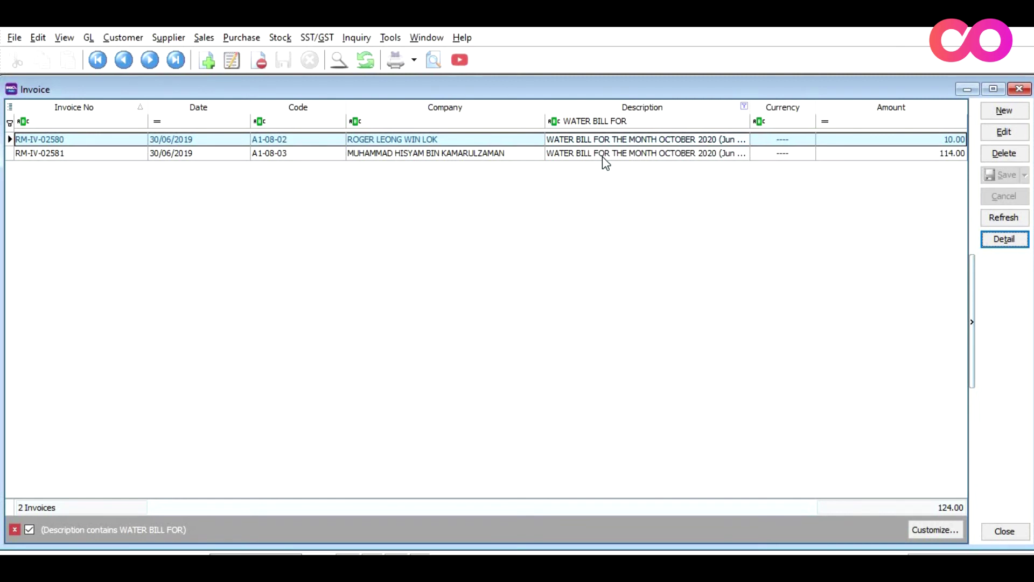
# Open the second filtered water invoice, examine its usage and unit price, and copy its customer code
pyautogui.doubleClick(603, 157)
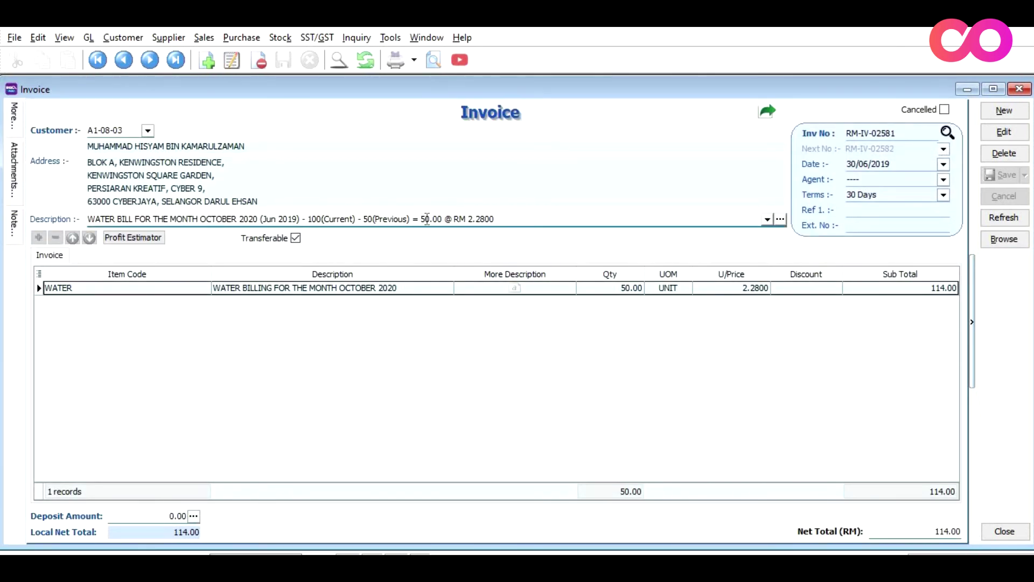
pyautogui.click(674, 288)
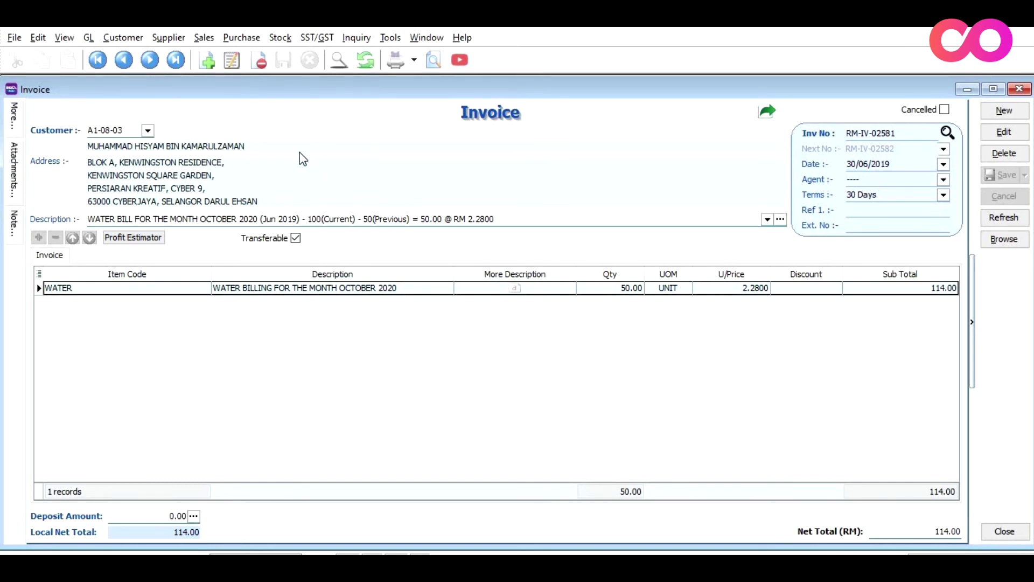
pyautogui.moveTo(124, 131); pyautogui.dragTo(89, 132)
pyautogui.rightClick(106, 134)
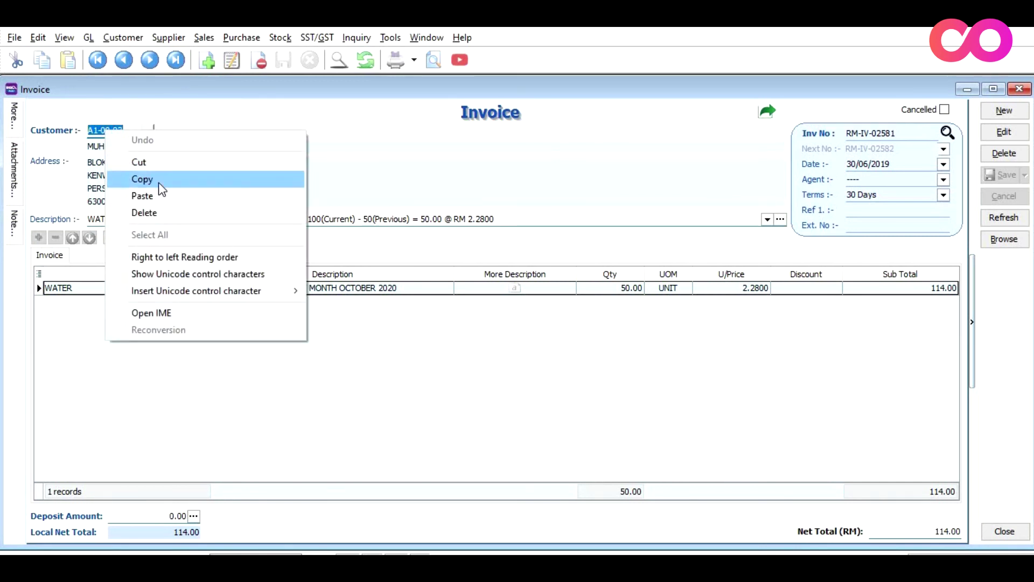
pyautogui.click(151, 178)
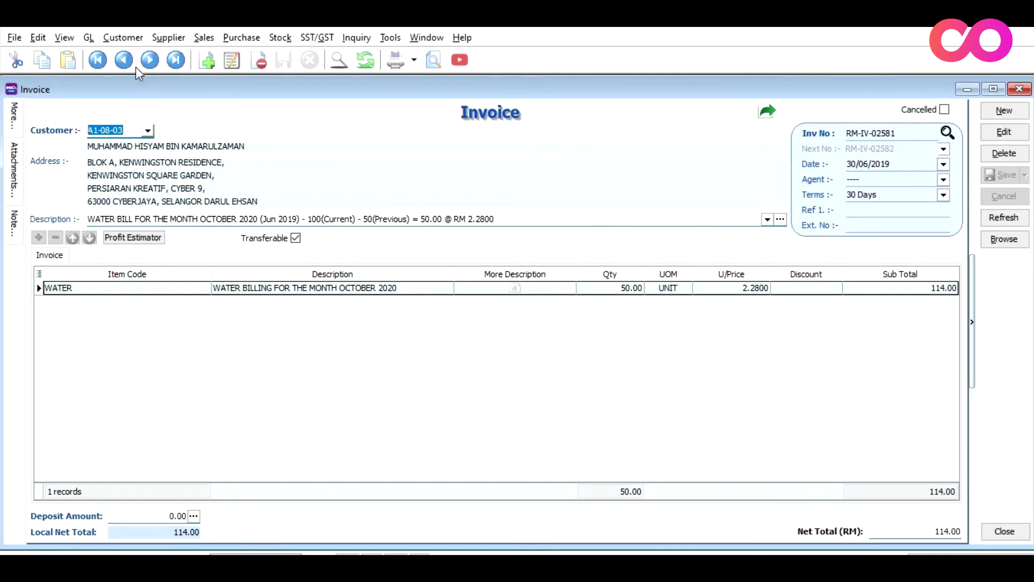
# Filter the customer maintenance list by the copied customer code and check that customer's UDF_WATERREADING value
pyautogui.click(122, 39)
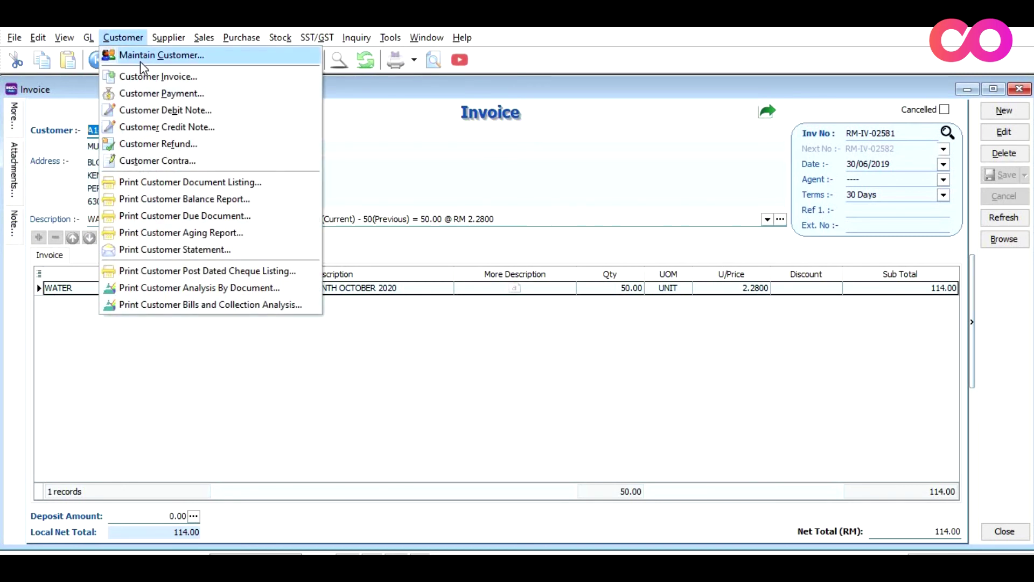
pyautogui.click(141, 60)
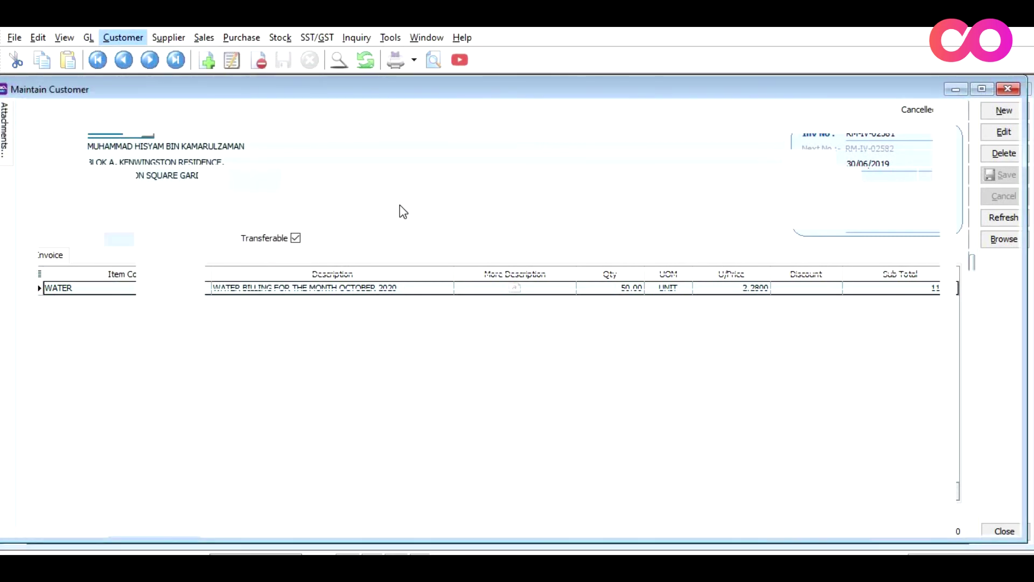
pyautogui.click(238, 123)
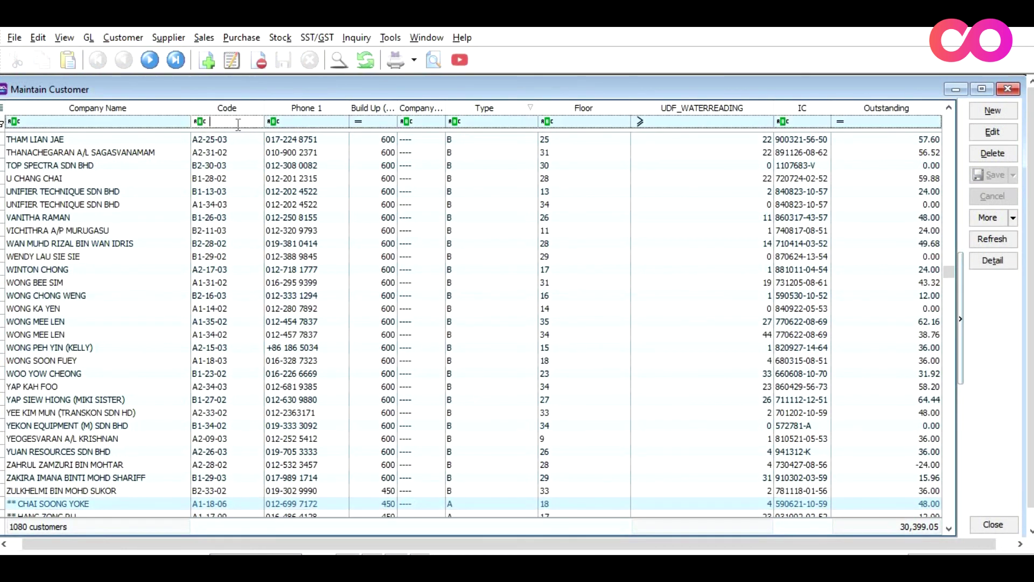
pyautogui.hotkey('ctrl', 'v')
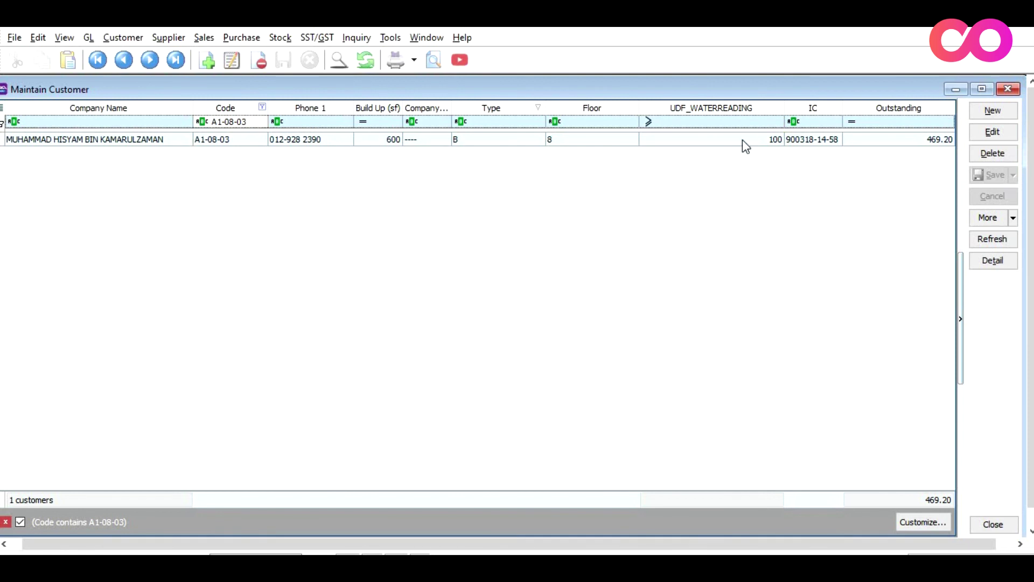
pyautogui.click(759, 142)
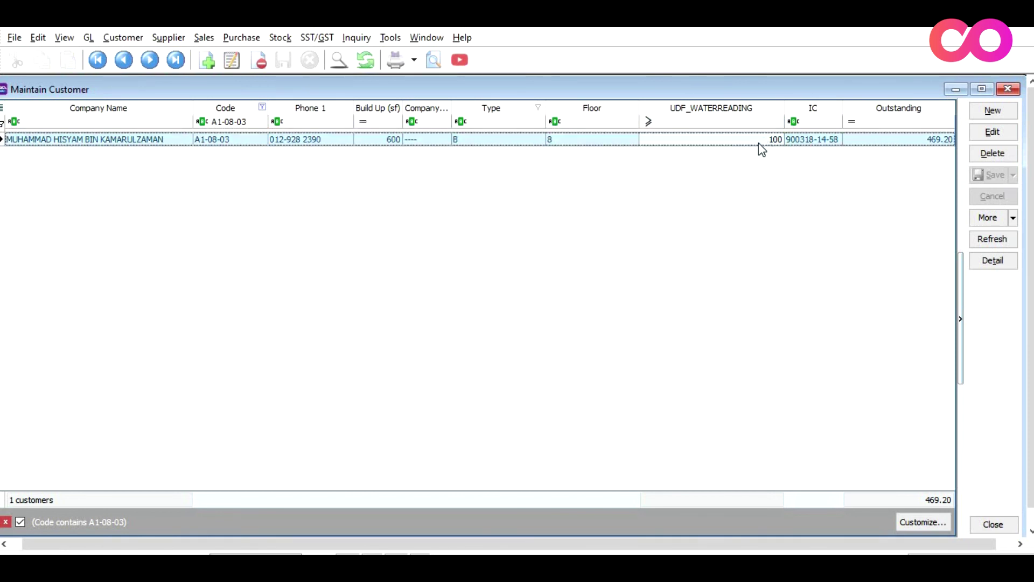